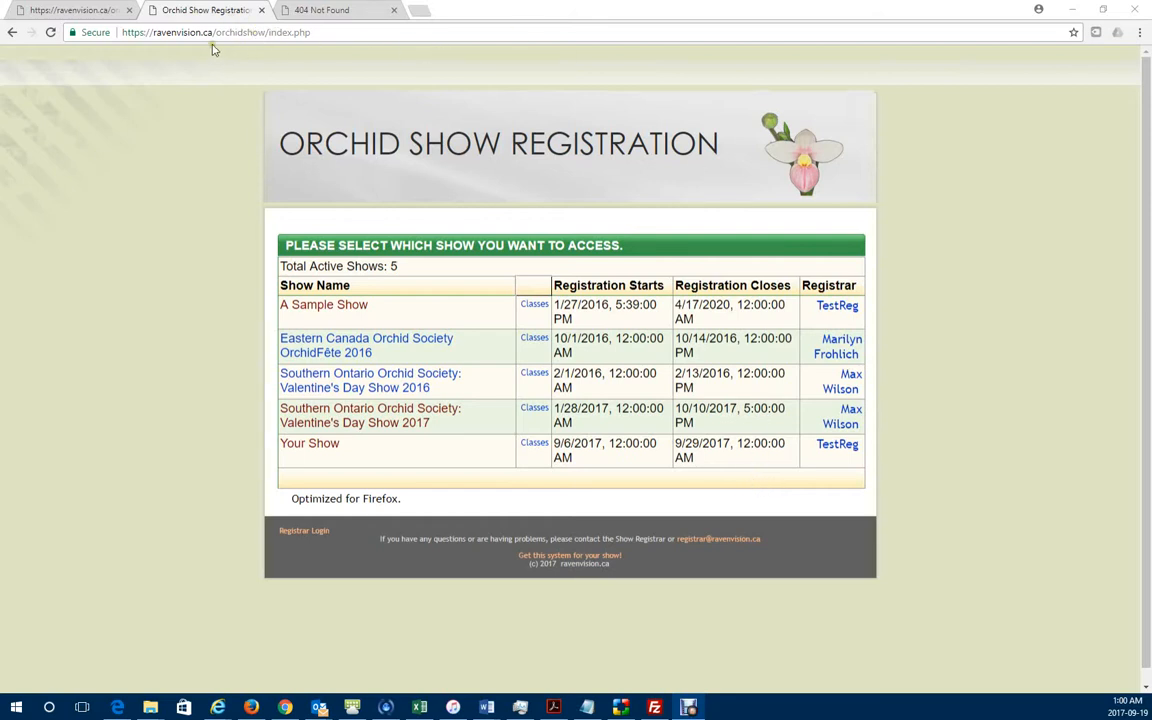
Step: Open the Southern Ontario Orchid Society: Valentine's Day Show 2017 from the list of active shows
drag(148, 33, 265, 33)
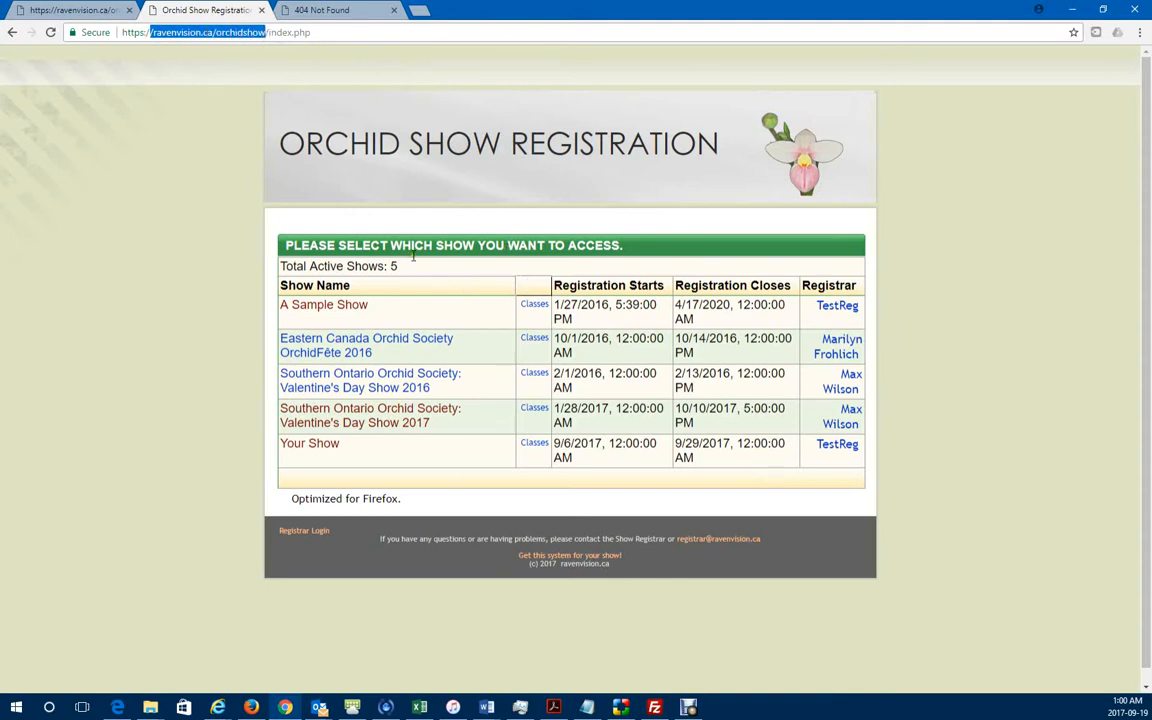
click(200, 443)
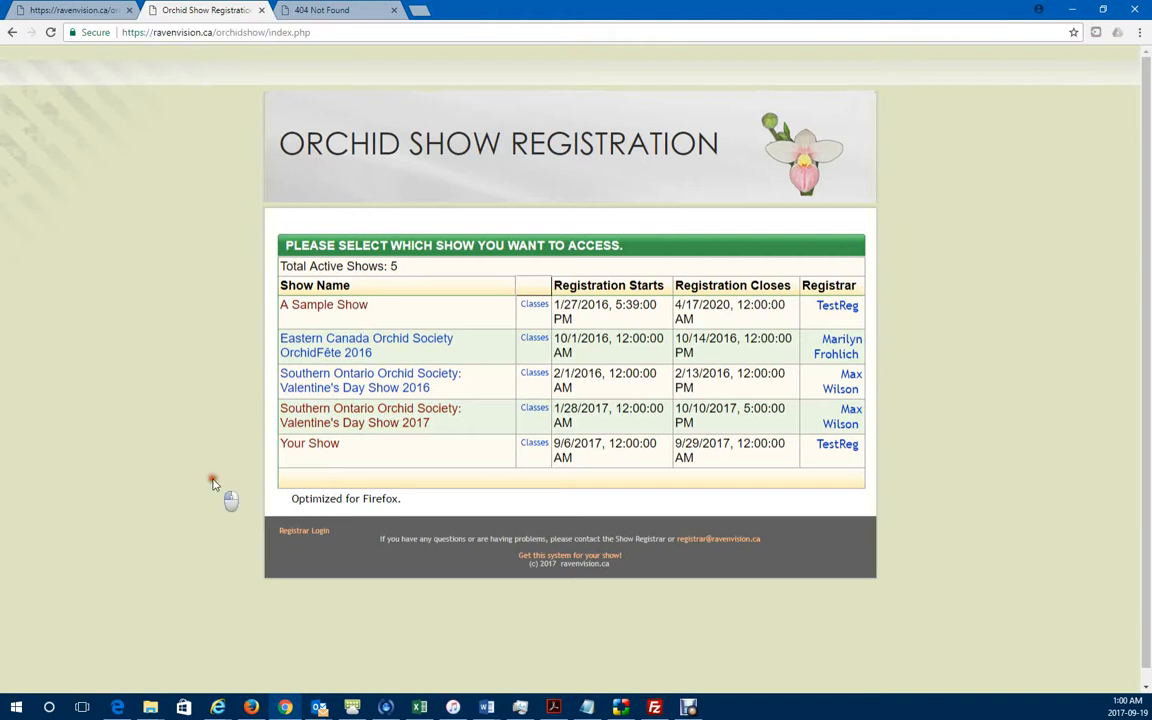
click(380, 428)
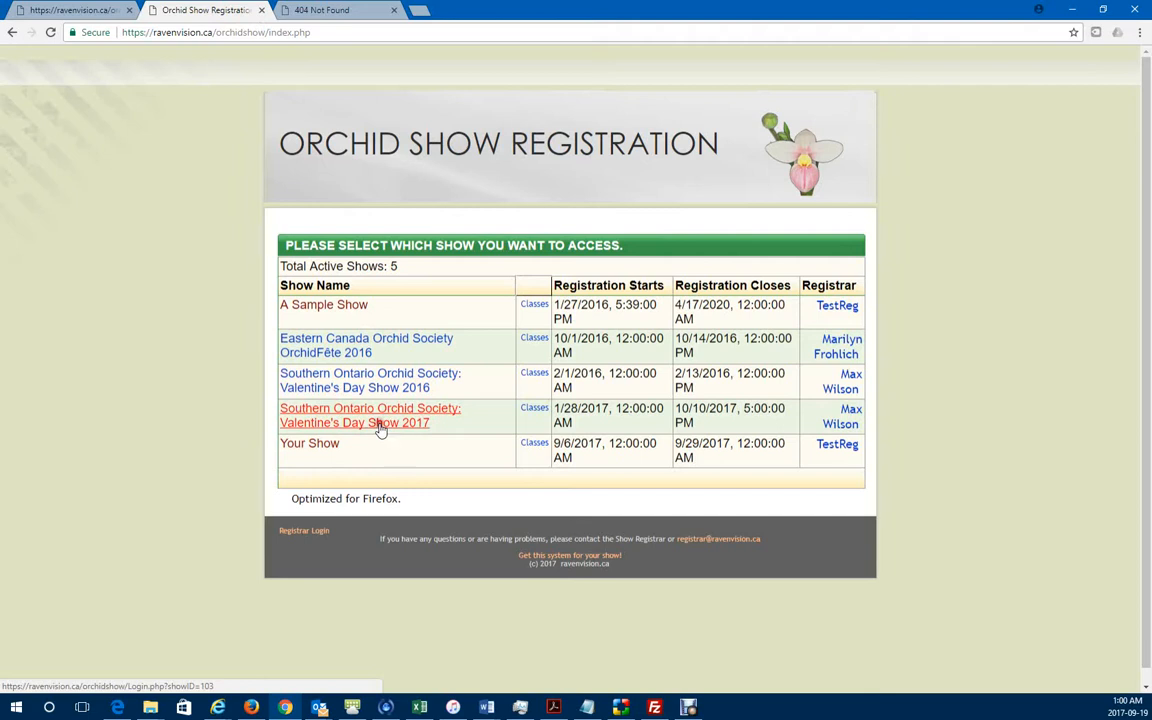
Step: Log in to the show with the exhibitor's login name and account password
click(573, 392)
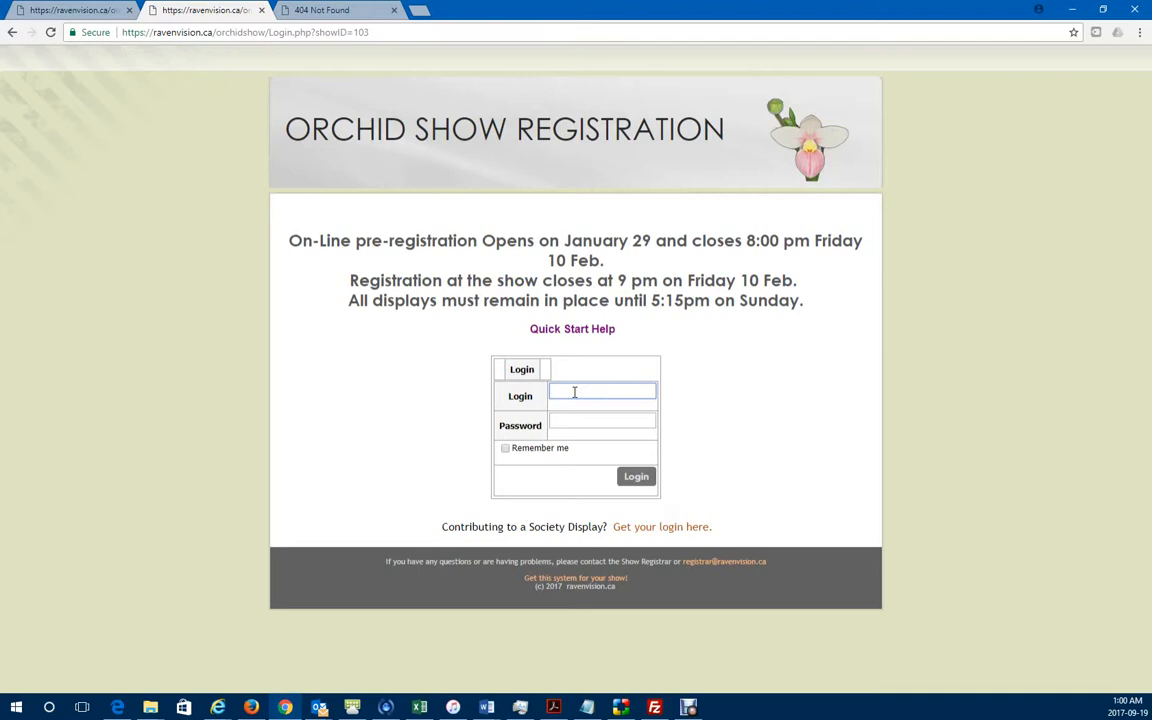
text(max)
key(Tab)
text(••••••)
key(Return)
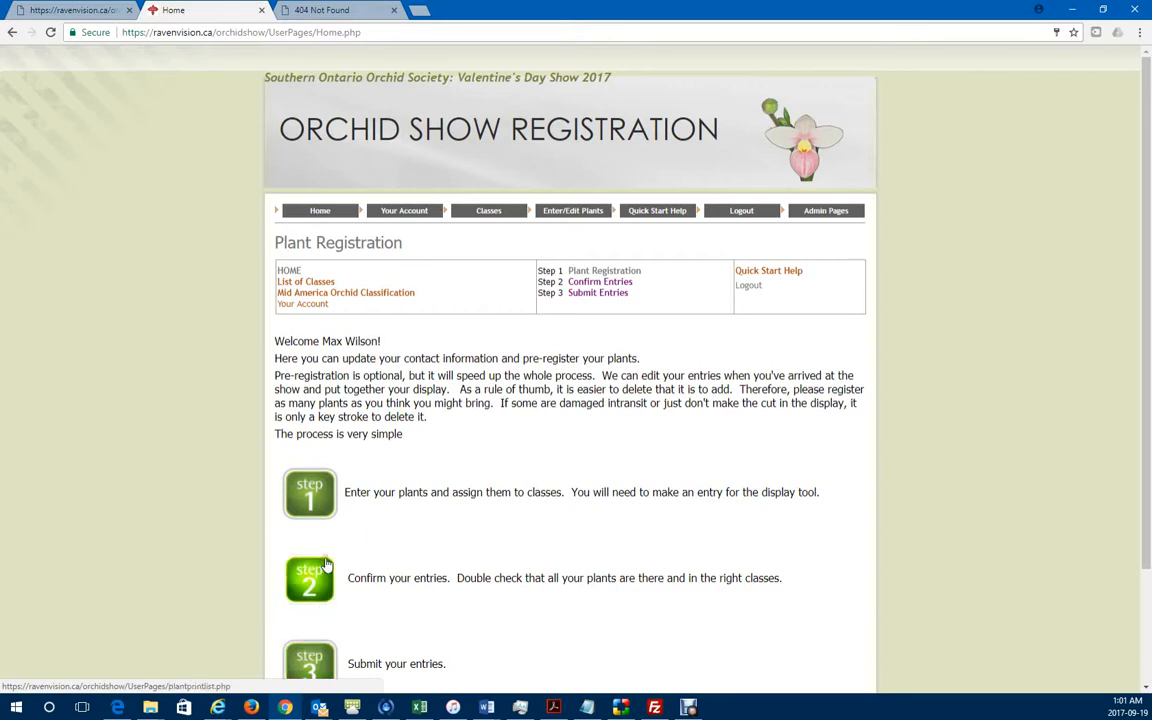
Step: Go to step 1 of plant registration and bring up the entry form for a new plant
click(318, 500)
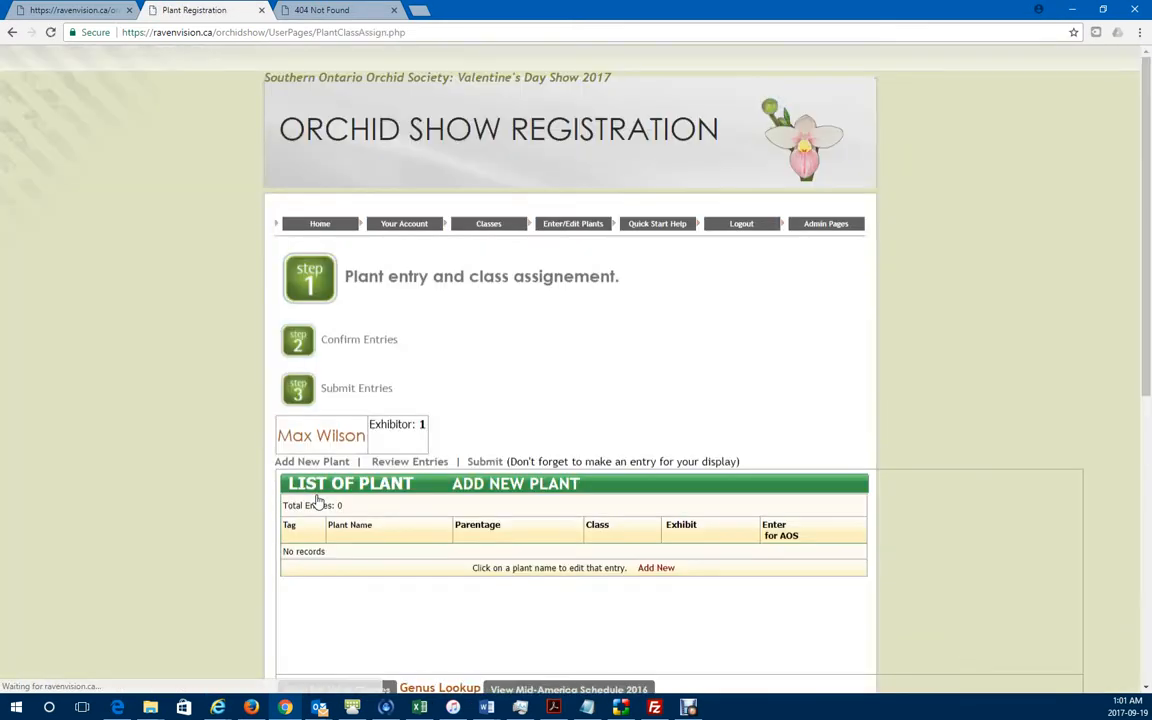
mouse_move(612, 210)
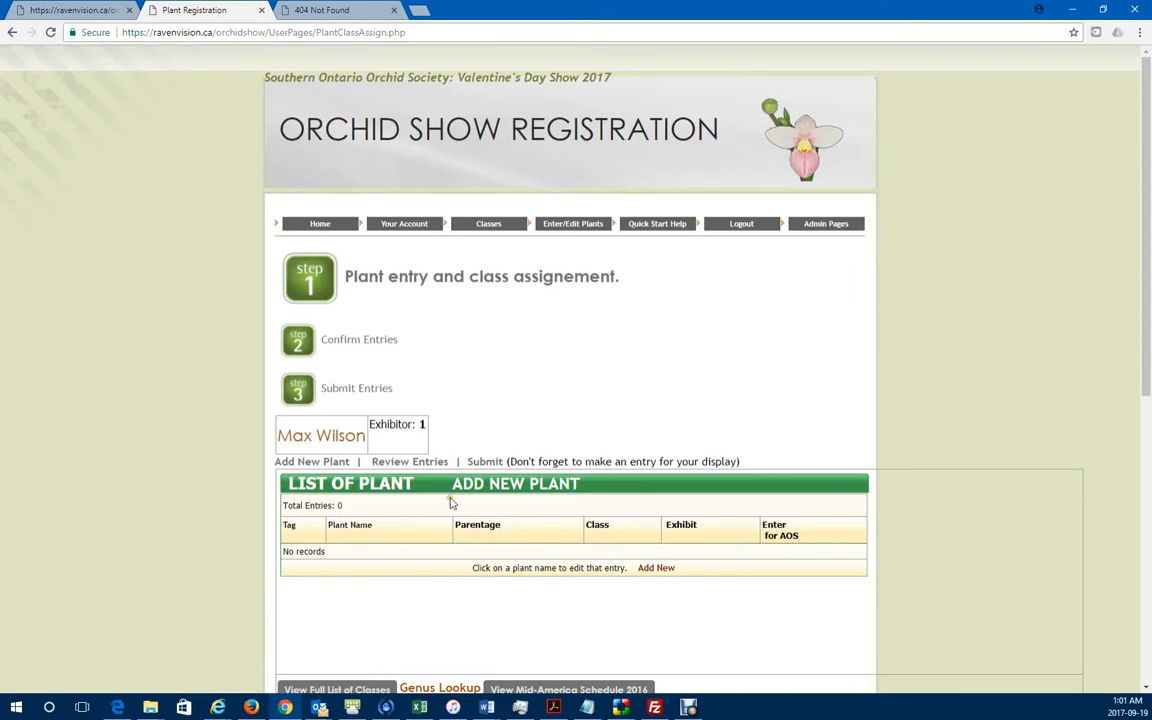
click(505, 484)
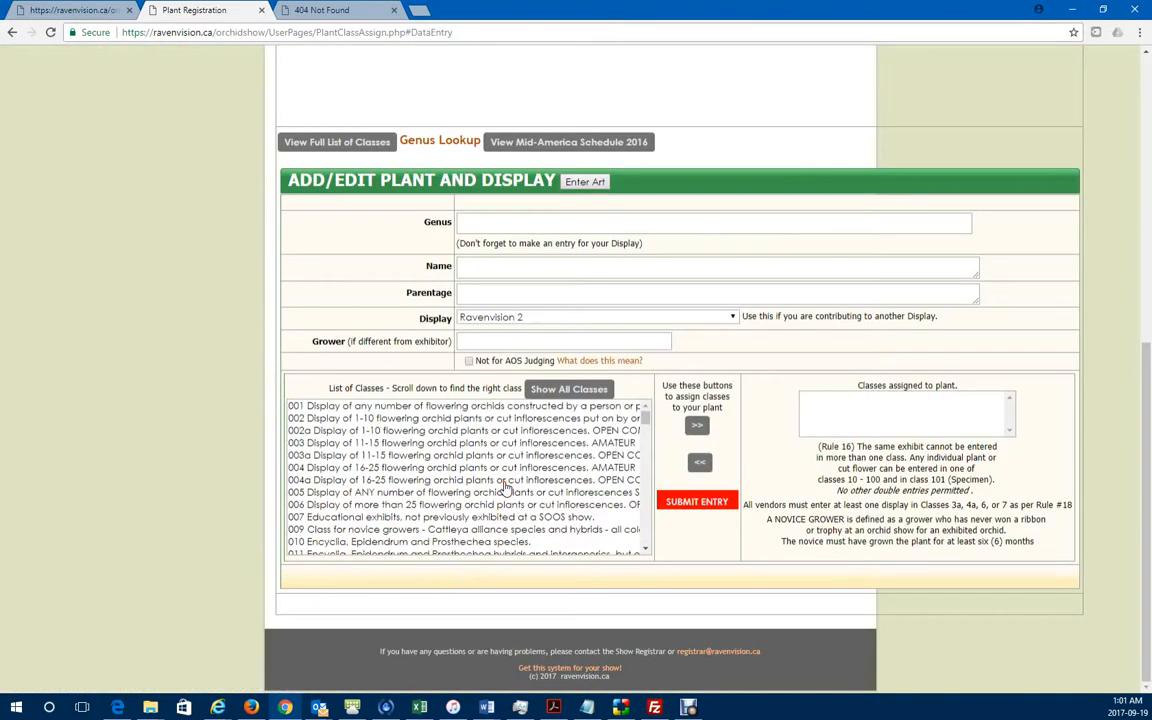
scroll(477, 453, up, 1)
scroll(477, 453, up, 10)
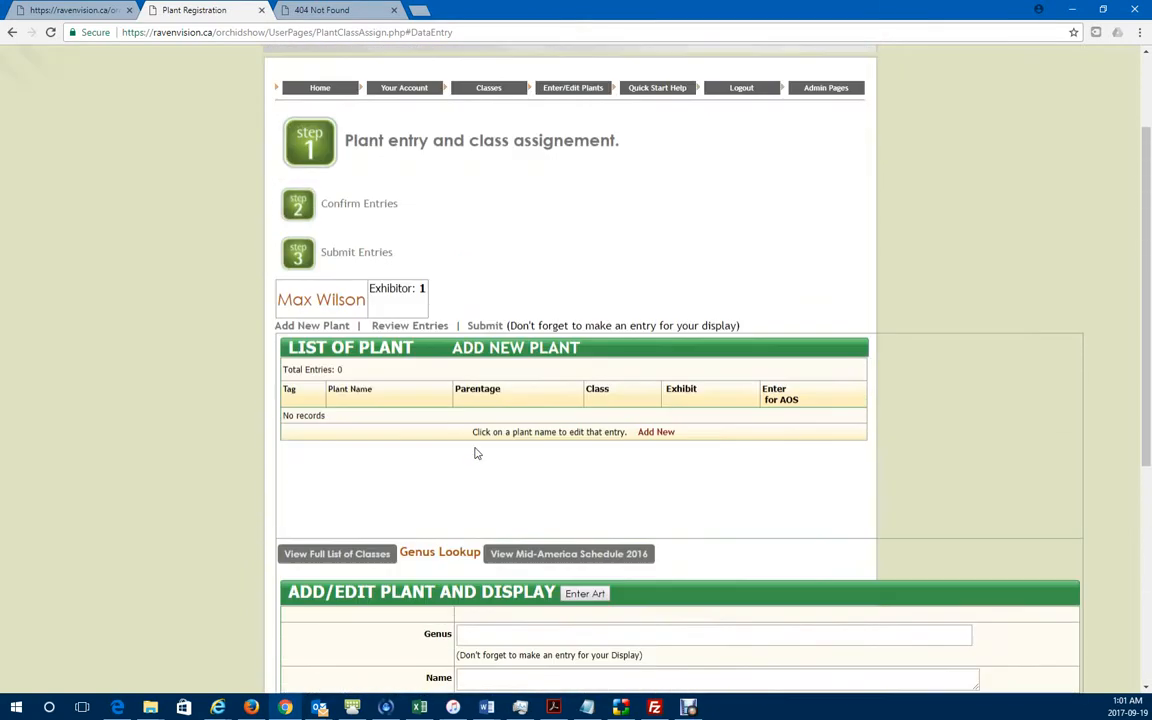
scroll(477, 453, down, 9)
scroll(477, 453, down, 2)
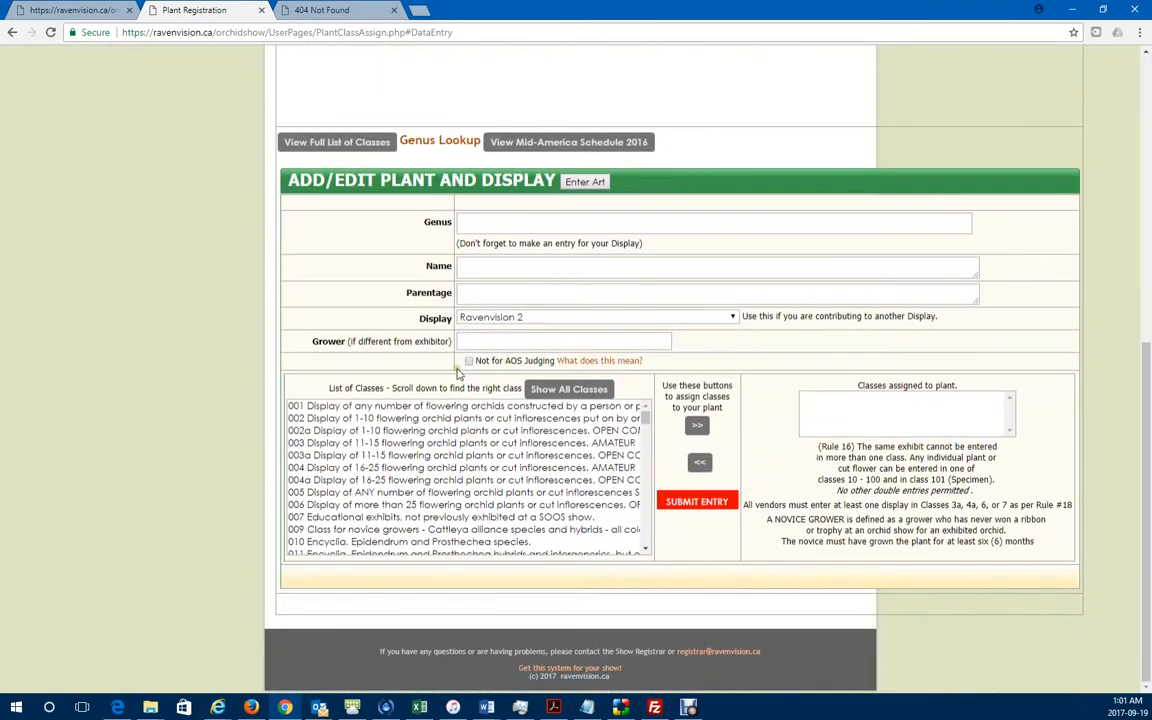
Step: Set the first plant's genus to Phalaenopsis and its name to equestris
click(563, 228)
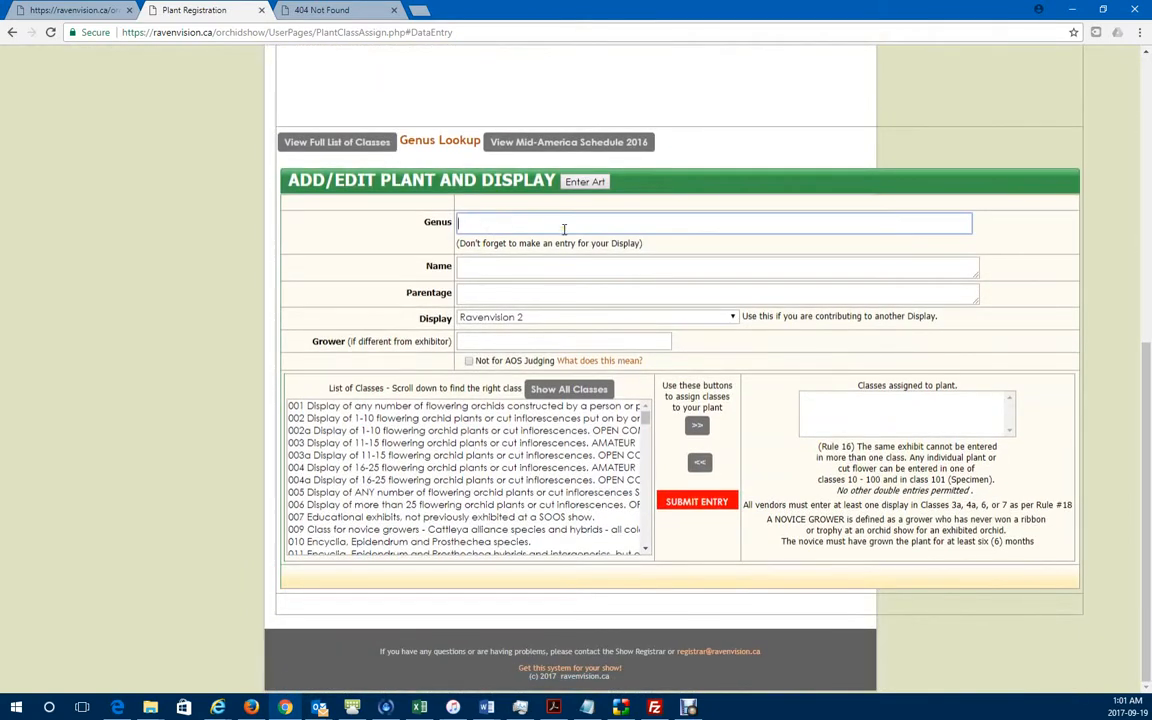
text(phal)
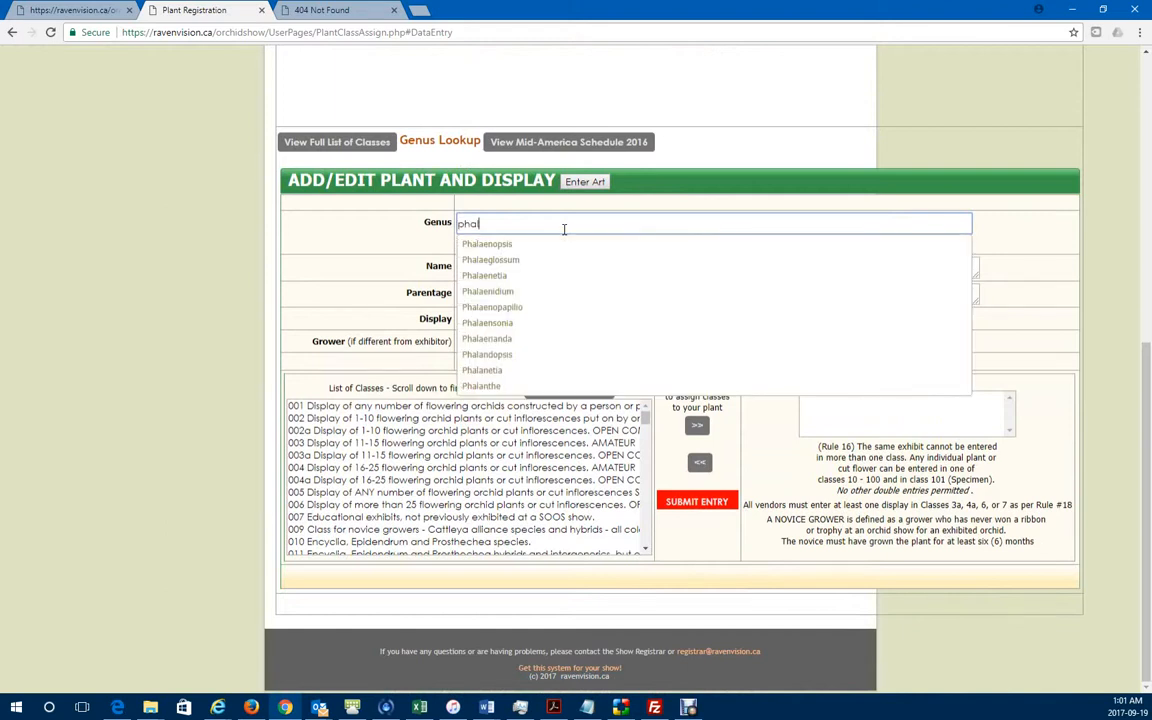
click(487, 244)
click(509, 268)
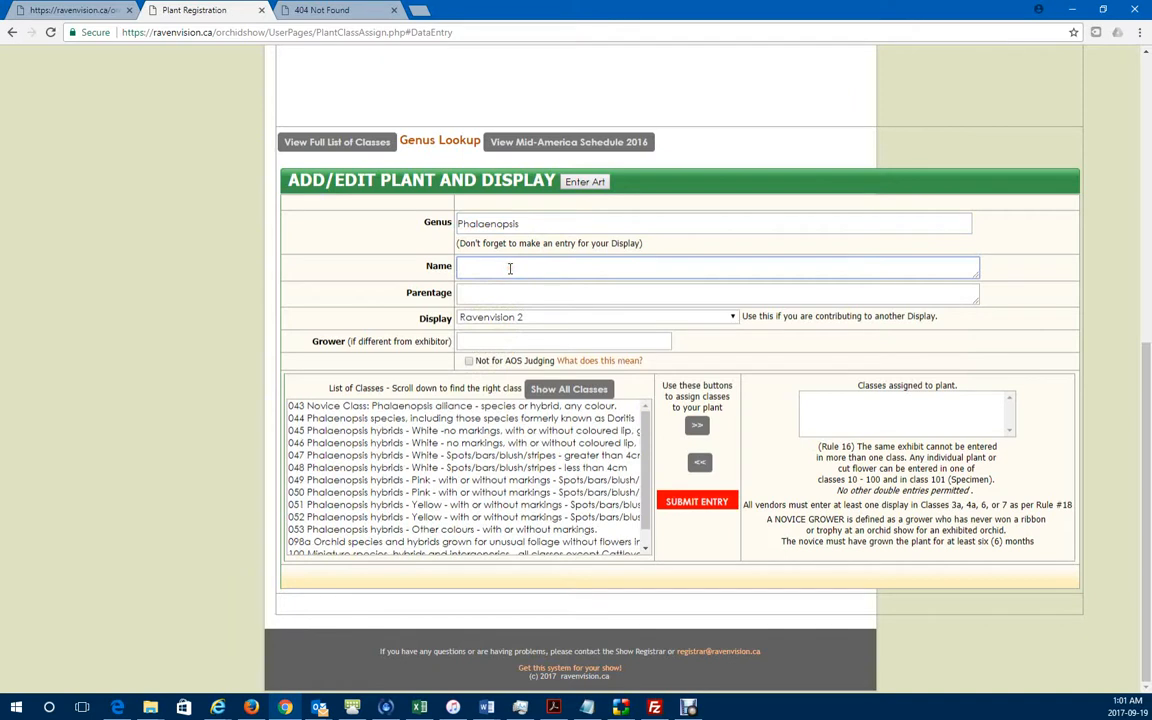
text(equestr)
key(BackSpace)
key(BackSpace)
text(stris)
Step: Assign class 044 Phalaenopsis species to the equestris plant and submit the entry
click(451, 420)
click(697, 425)
click(697, 501)
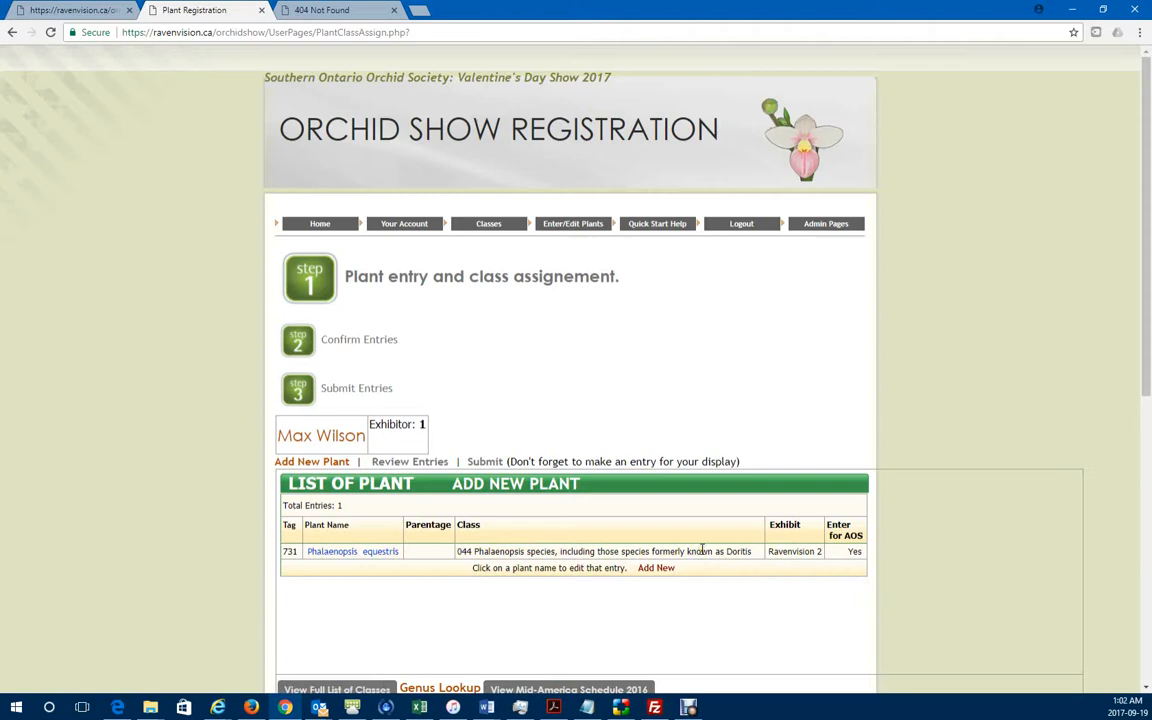
Step: Begin a second plant entry with Cattleya as the genus
scroll(703, 550, down, 4)
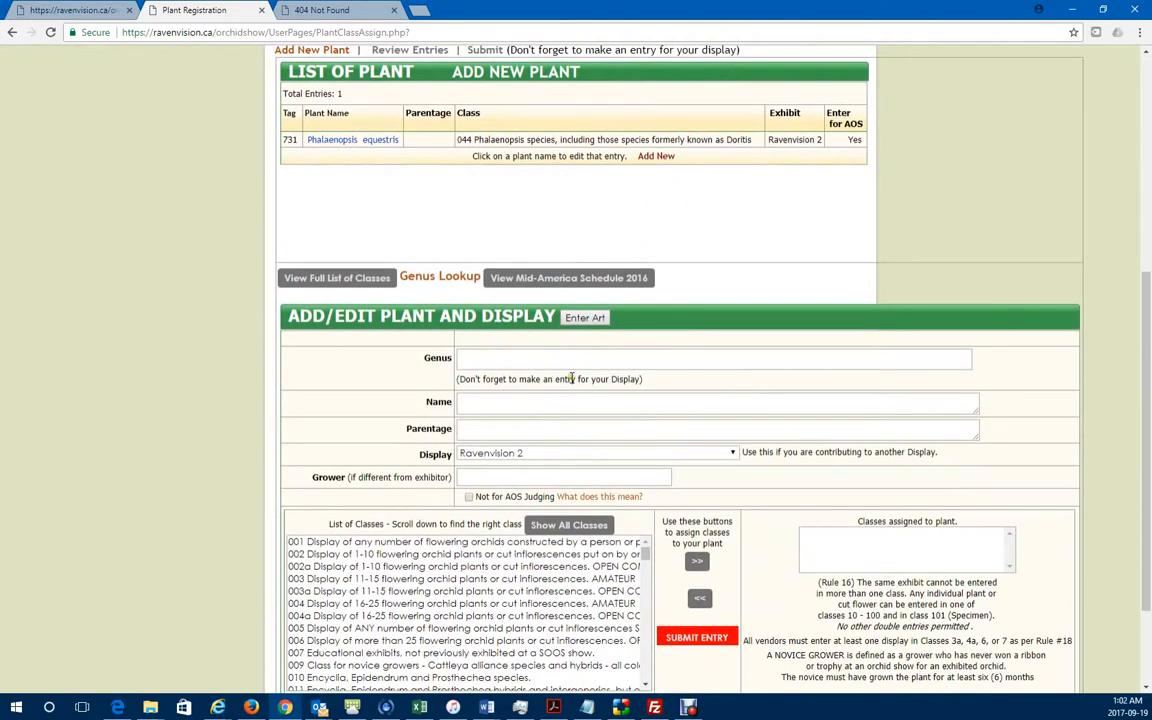
click(563, 358)
text(Catt)
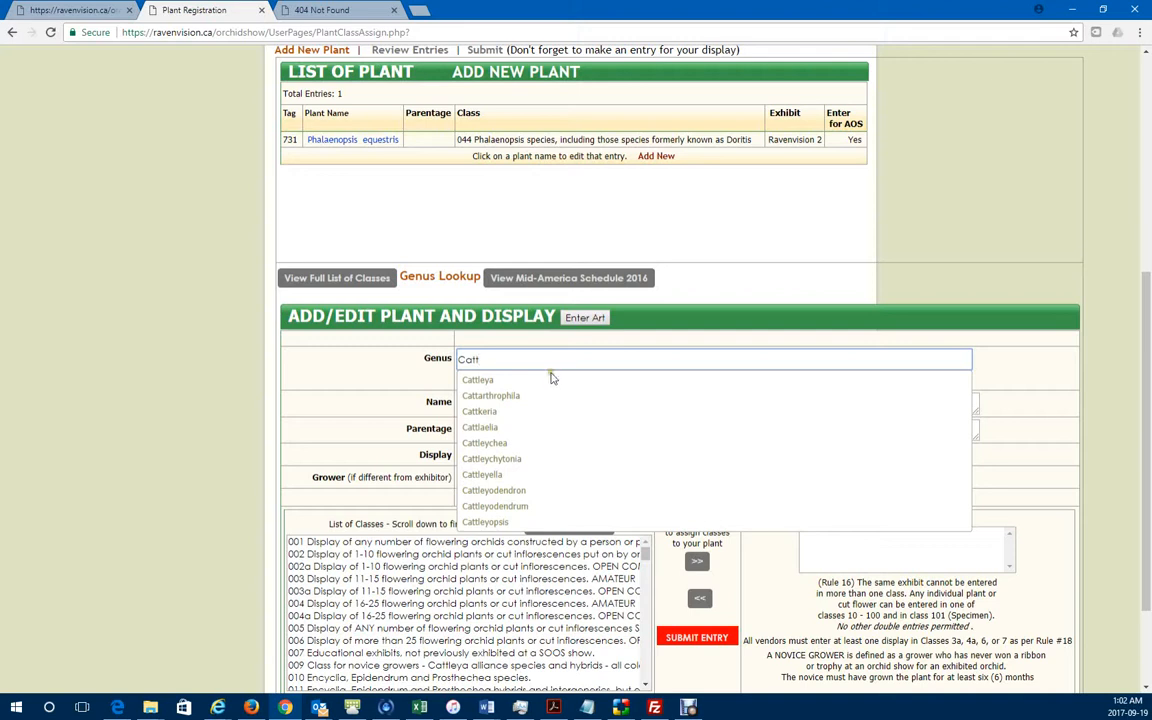
click(480, 381)
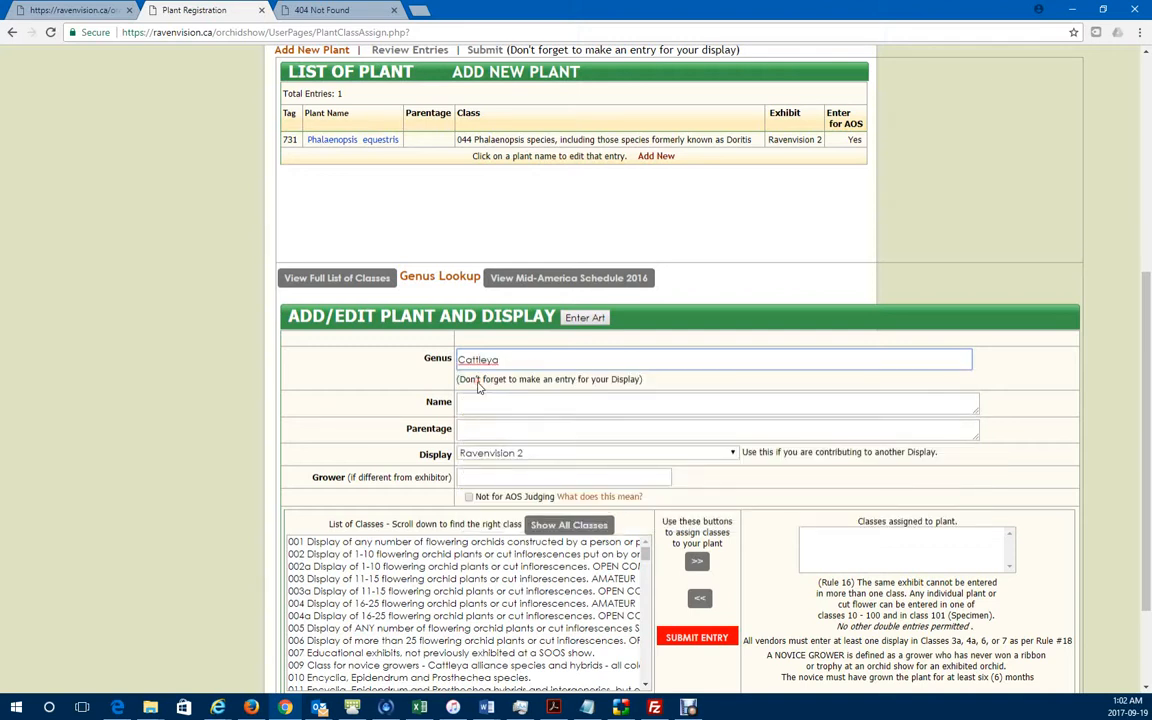
Step: Name the Cattleya skinnerii and assign it to class 015 Cattleya, Guarianthe, Laelia, Sophronitis species
click(473, 404)
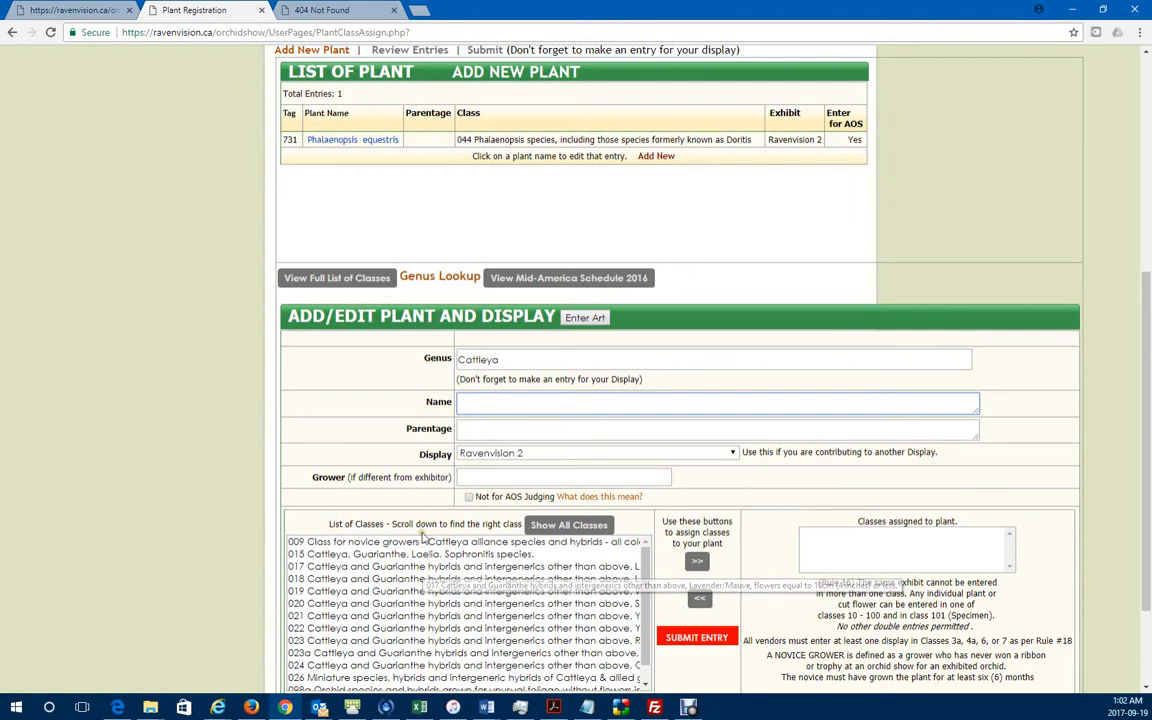
scroll(410, 620, down, 1)
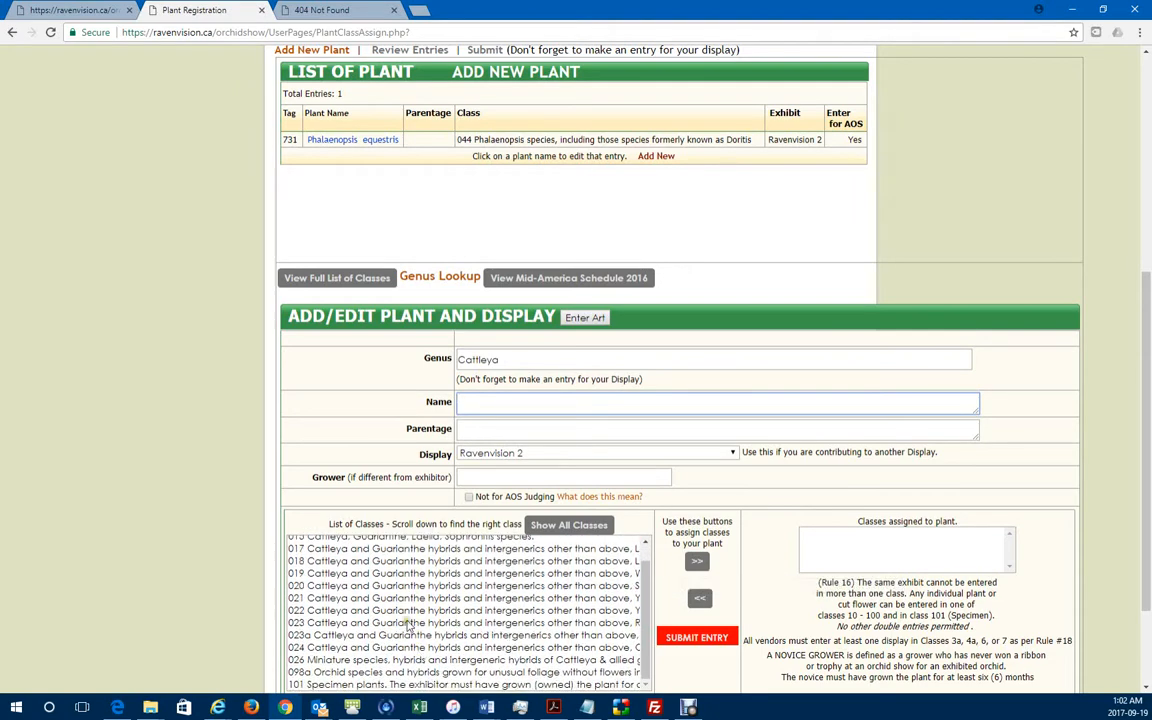
scroll(410, 625, up, 1)
scroll(409, 610, down, 2)
scroll(410, 597, down, 1)
scroll(408, 533, up, 1)
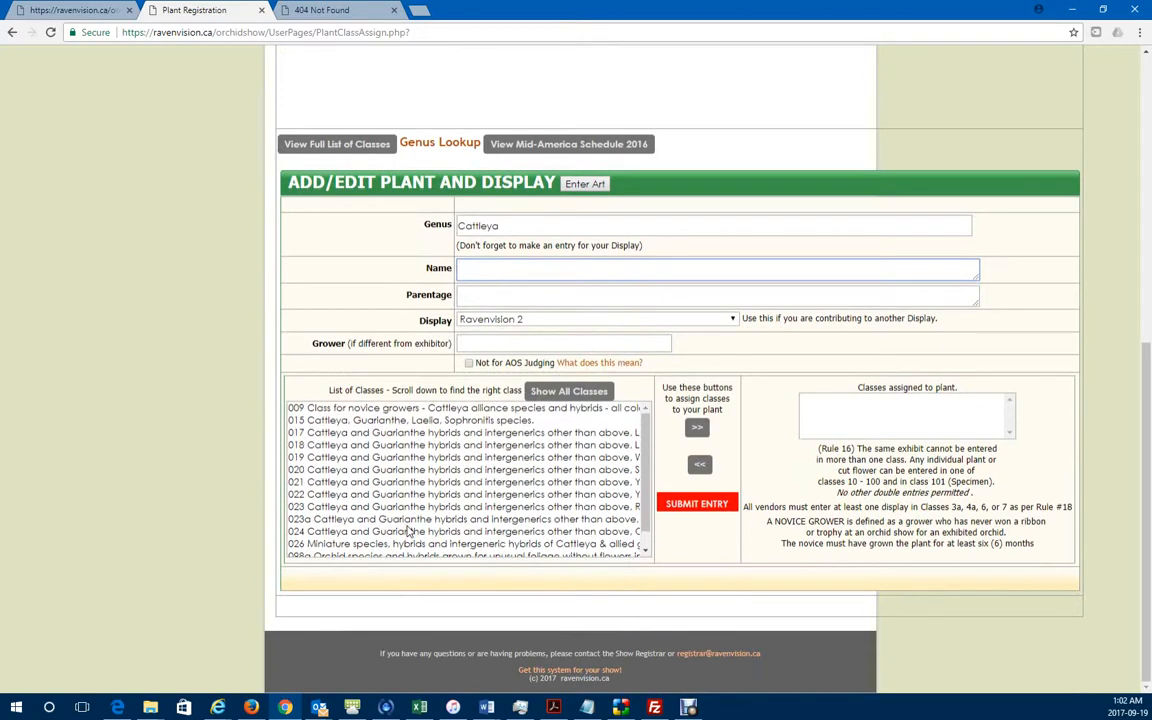
scroll(408, 533, up, 1)
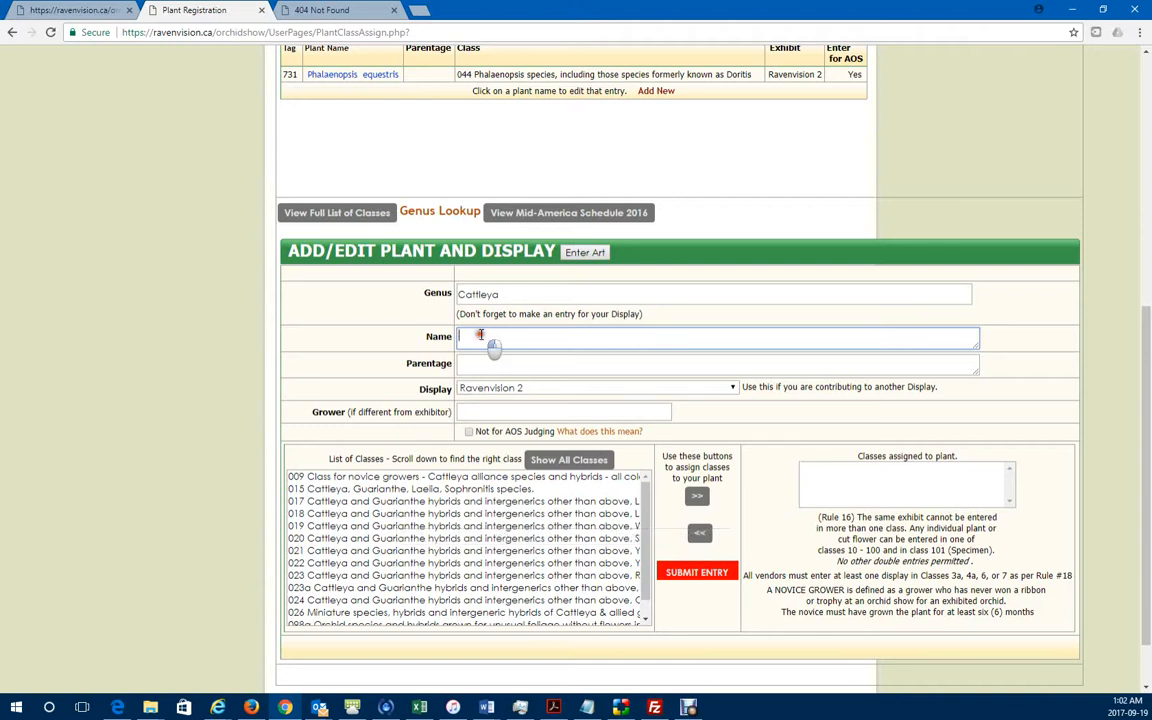
text(skinnerii)
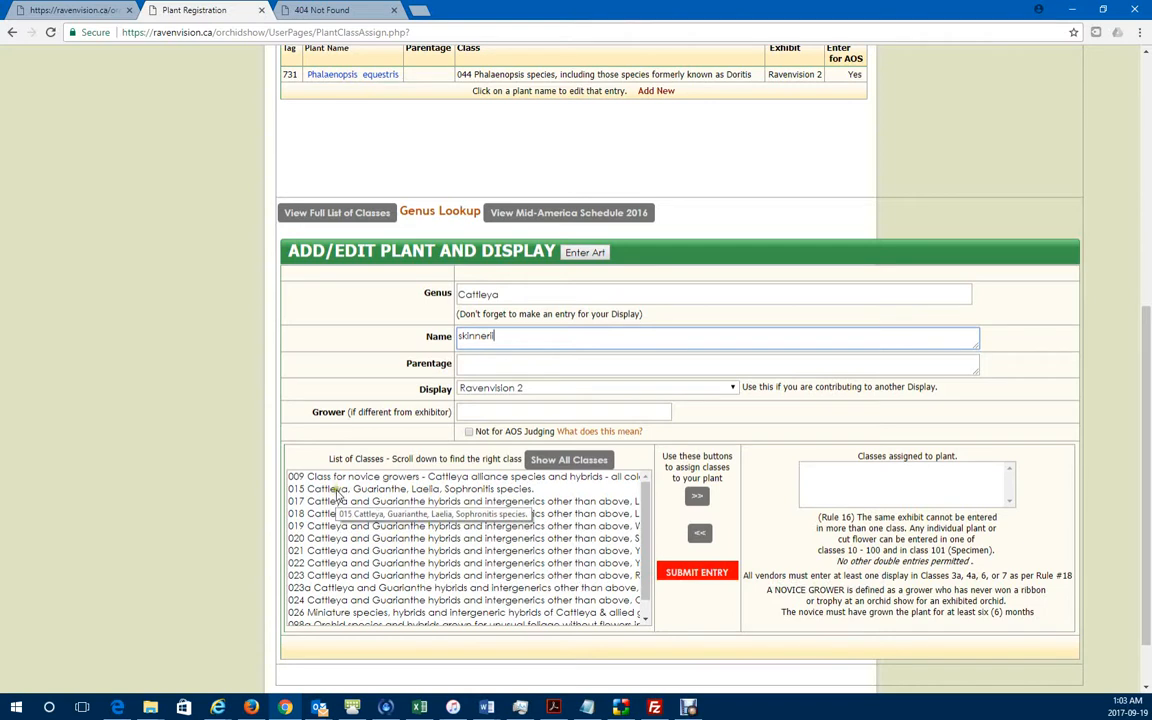
click(337, 489)
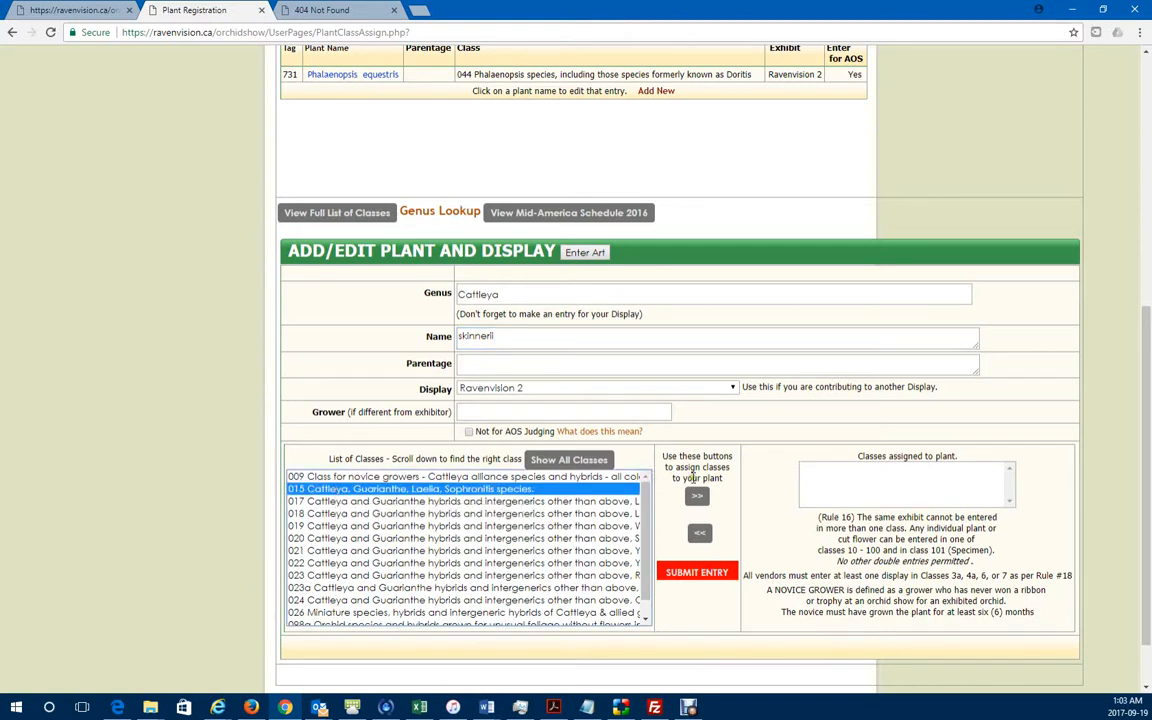
click(698, 497)
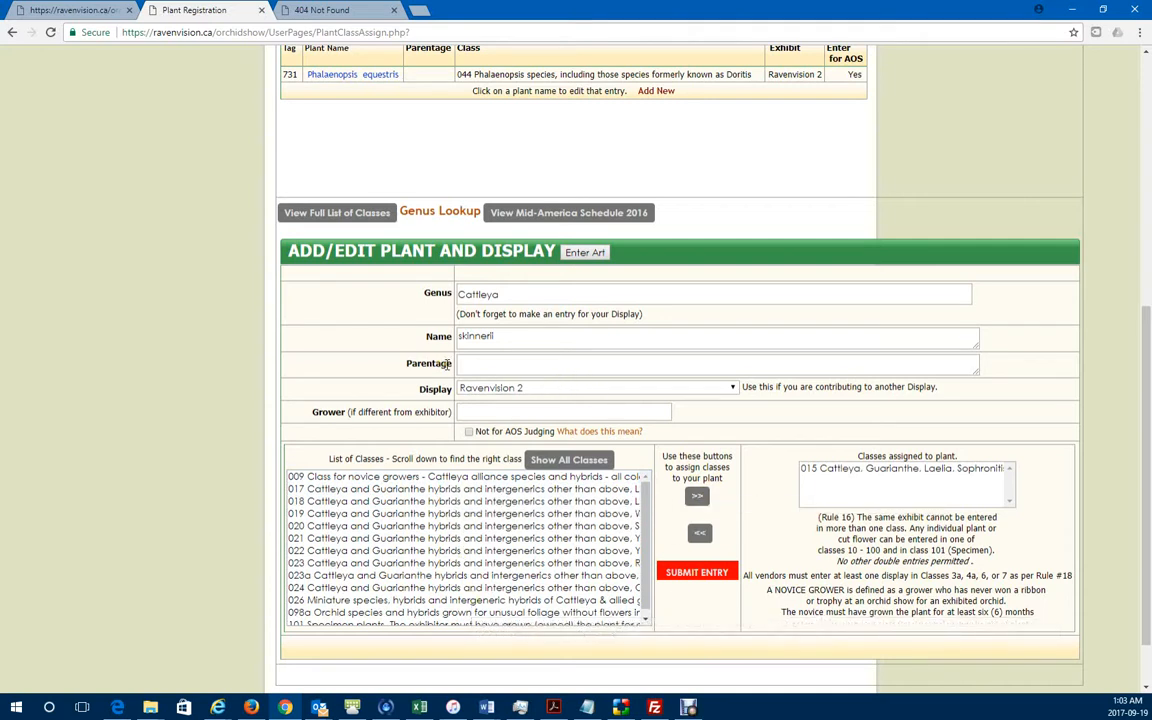
Step: Look through the available displays, keep Ravenvision 2 for the Cattleya, and submit the entry
click(472, 365)
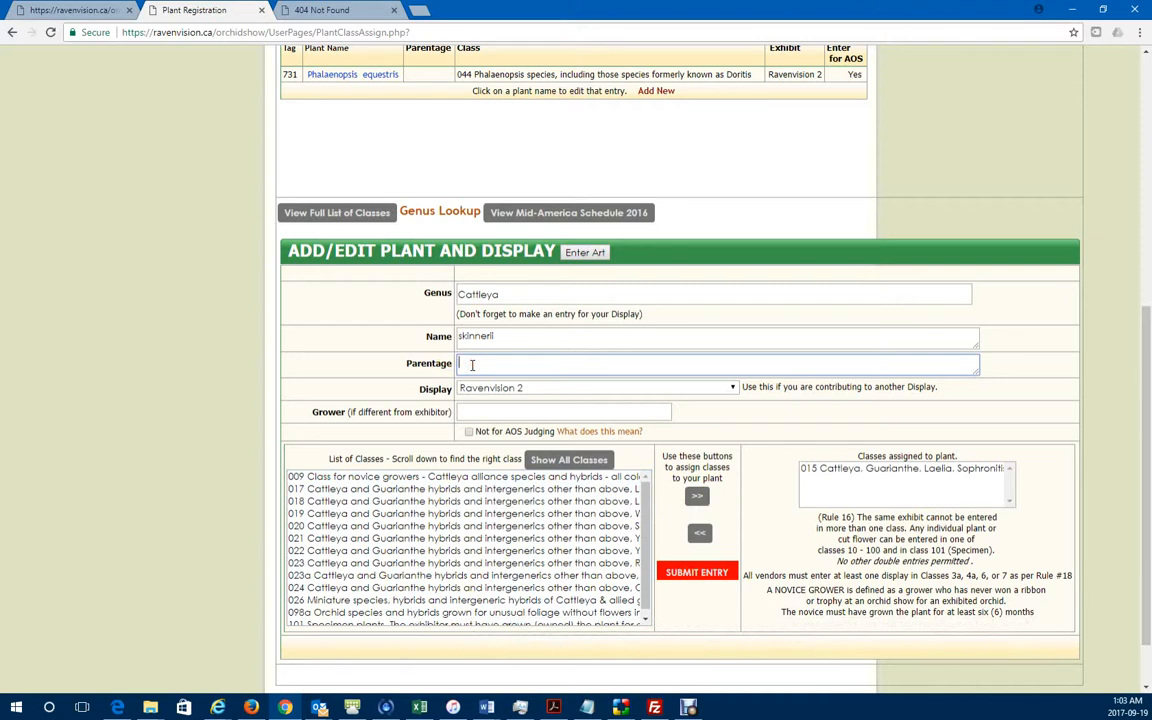
click(532, 388)
click(533, 392)
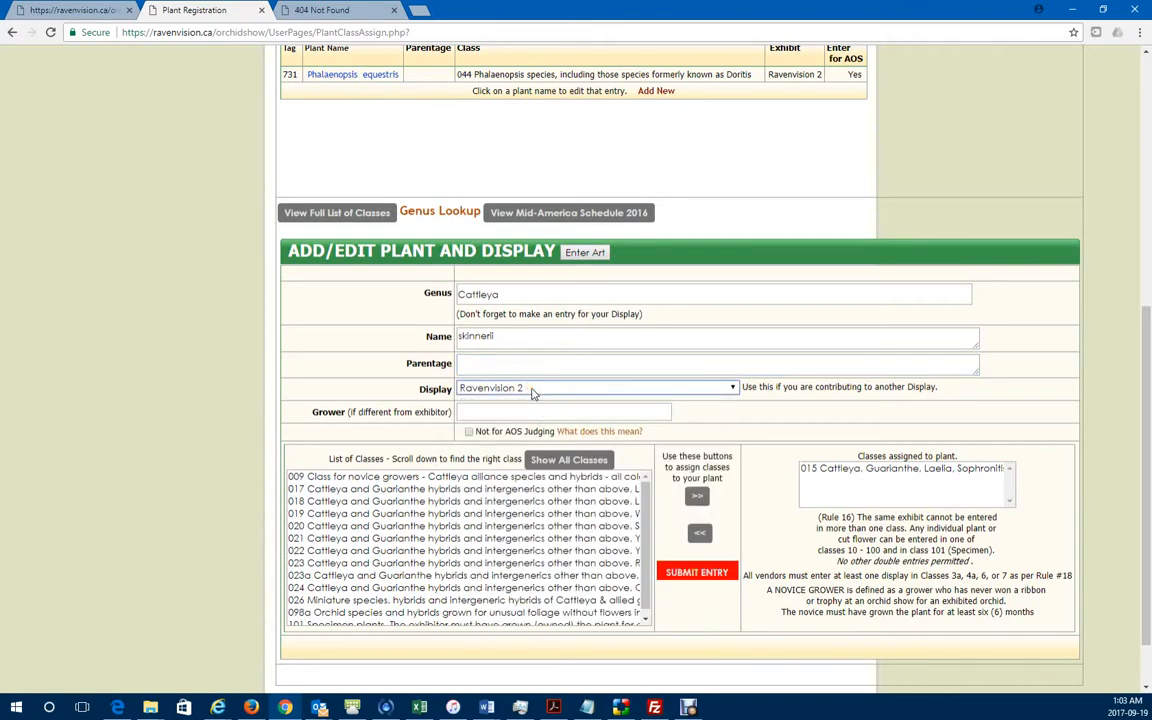
click(733, 389)
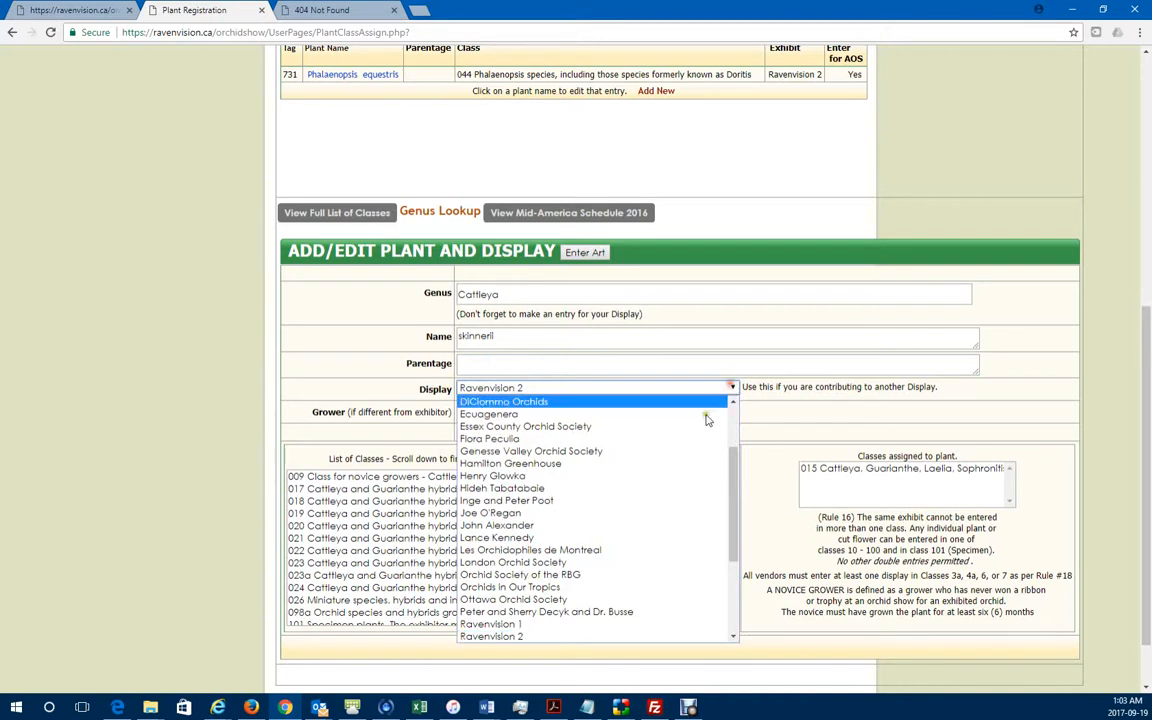
drag(735, 500, 735, 597)
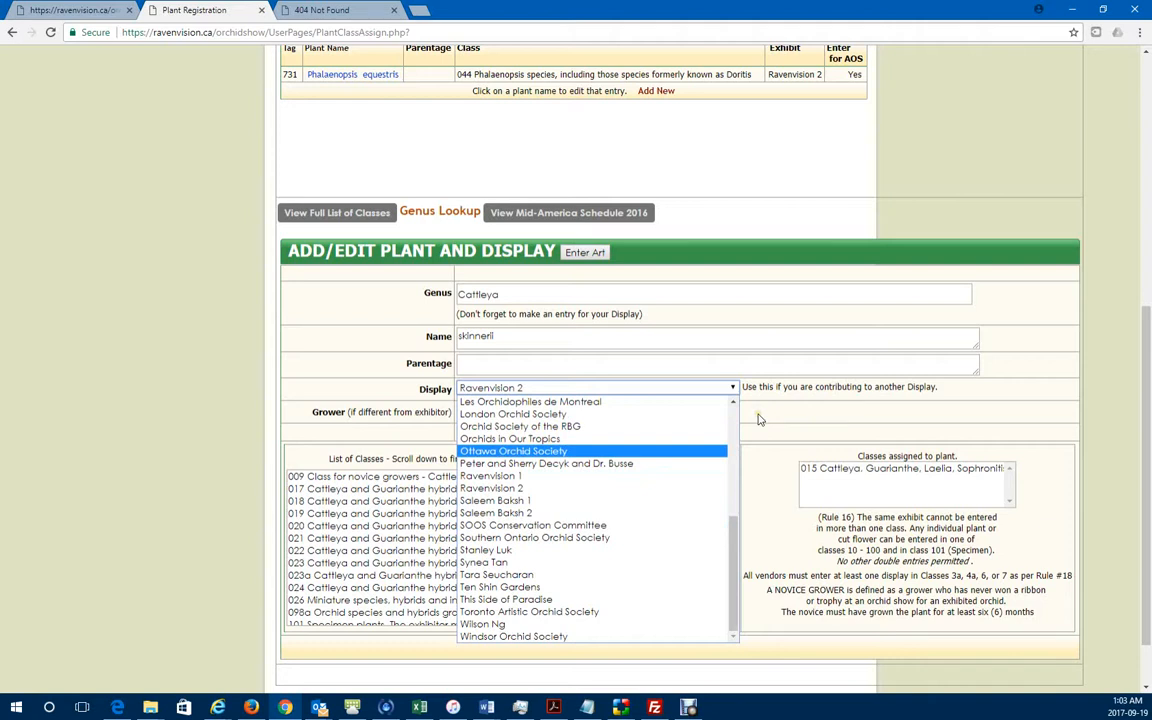
click(681, 370)
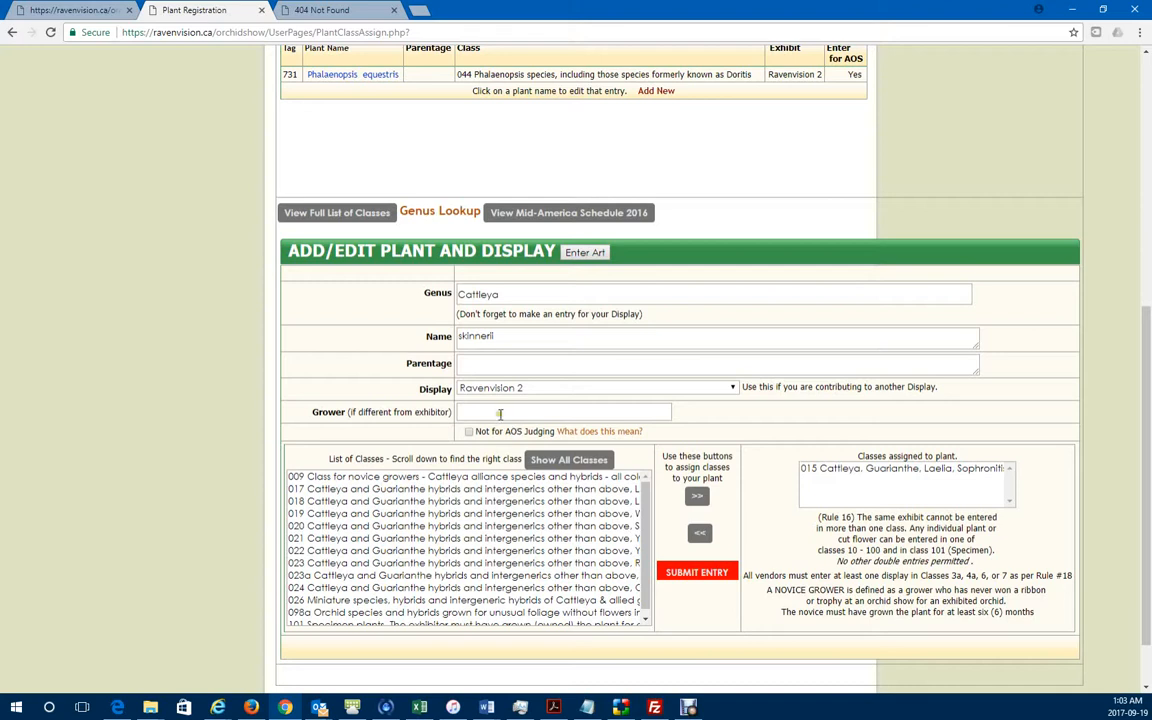
click(543, 410)
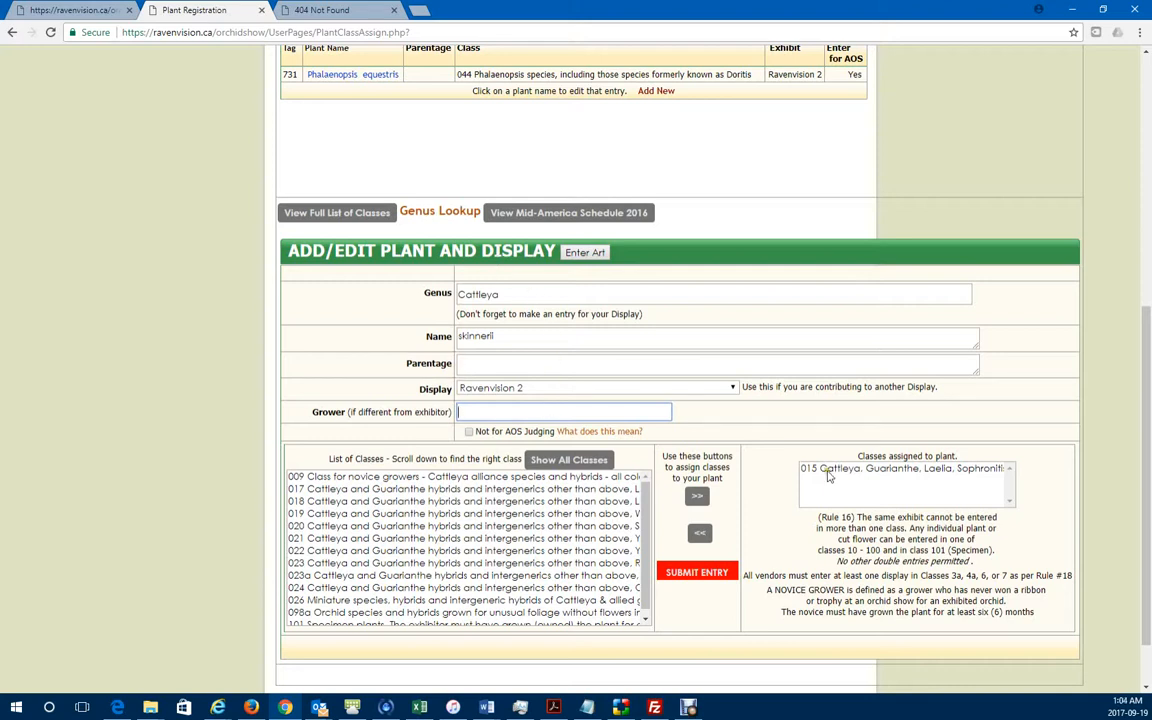
click(706, 574)
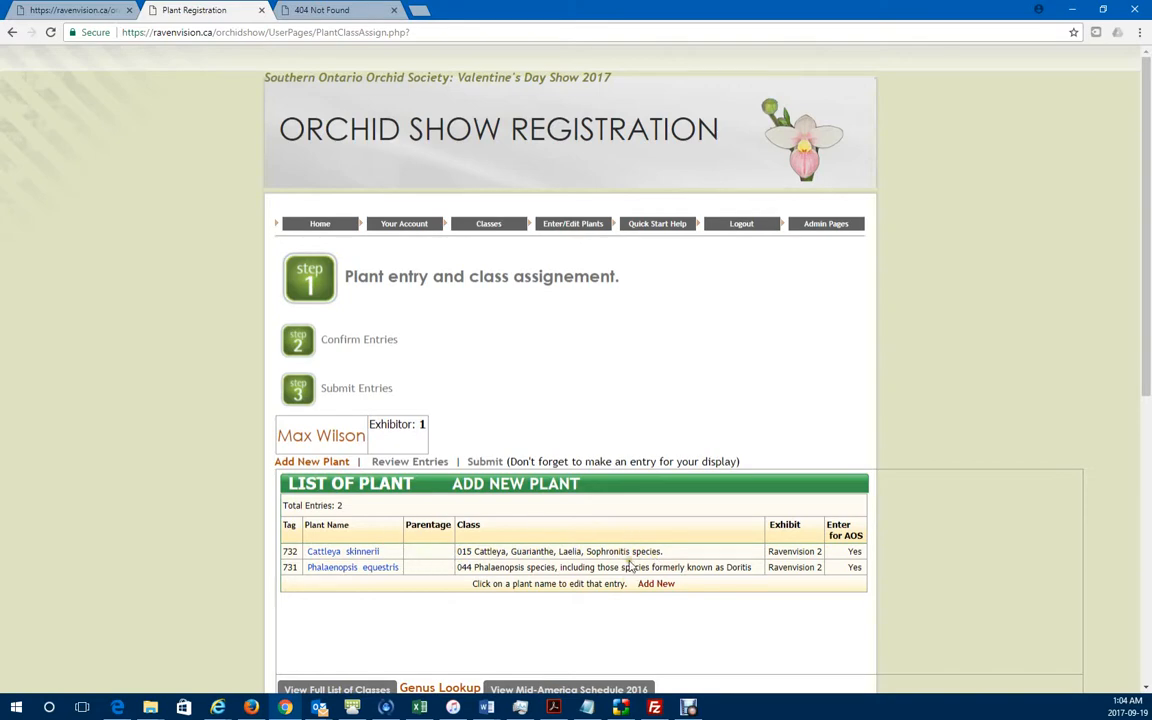
Step: Start another new entry for the exhibit itself, choosing Display as its genus
click(652, 585)
click(494, 223)
text(dis)
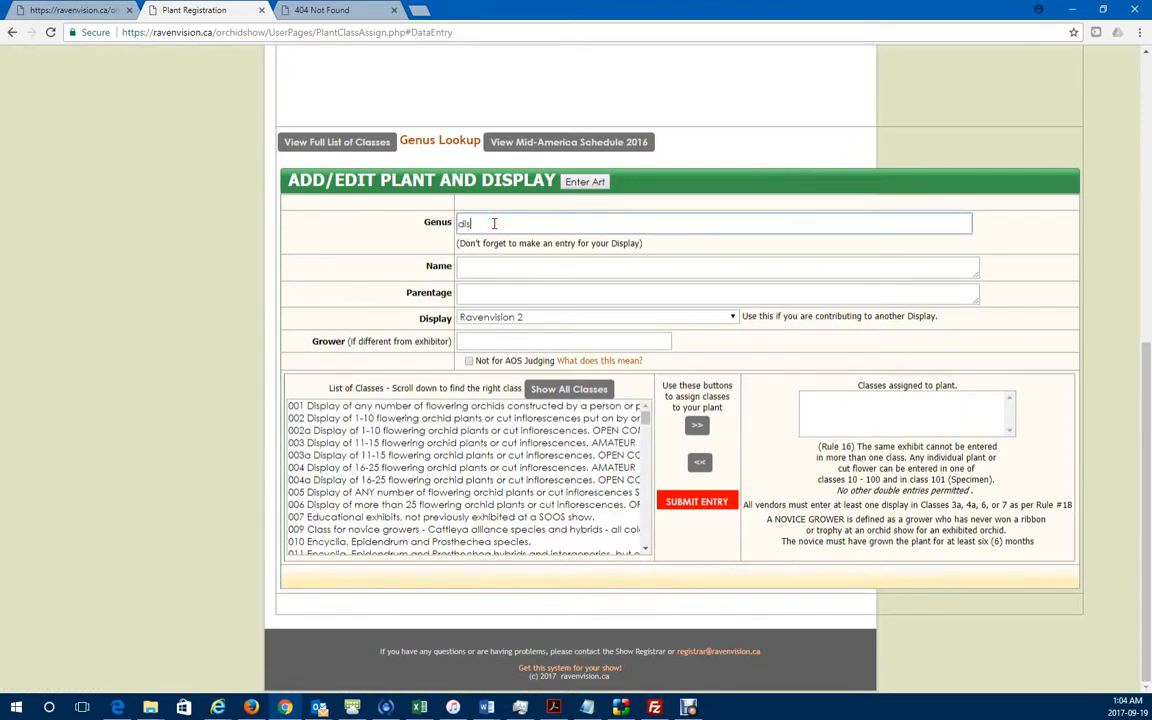
click(484, 247)
click(486, 266)
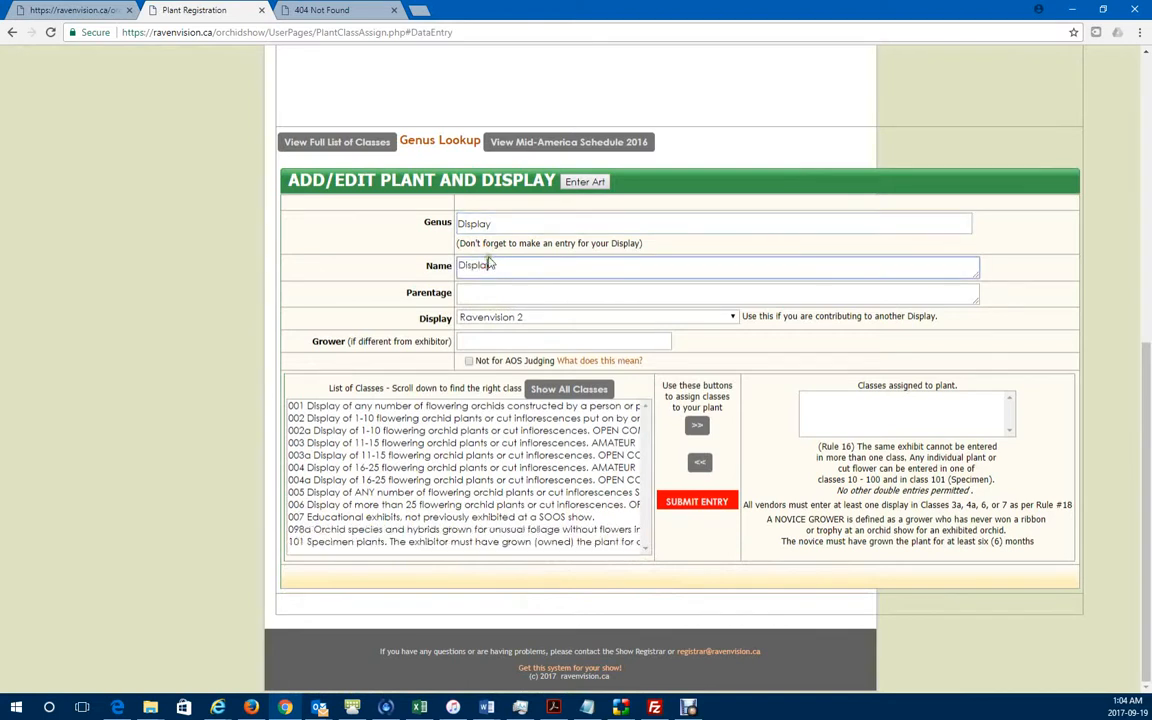
click(490, 222)
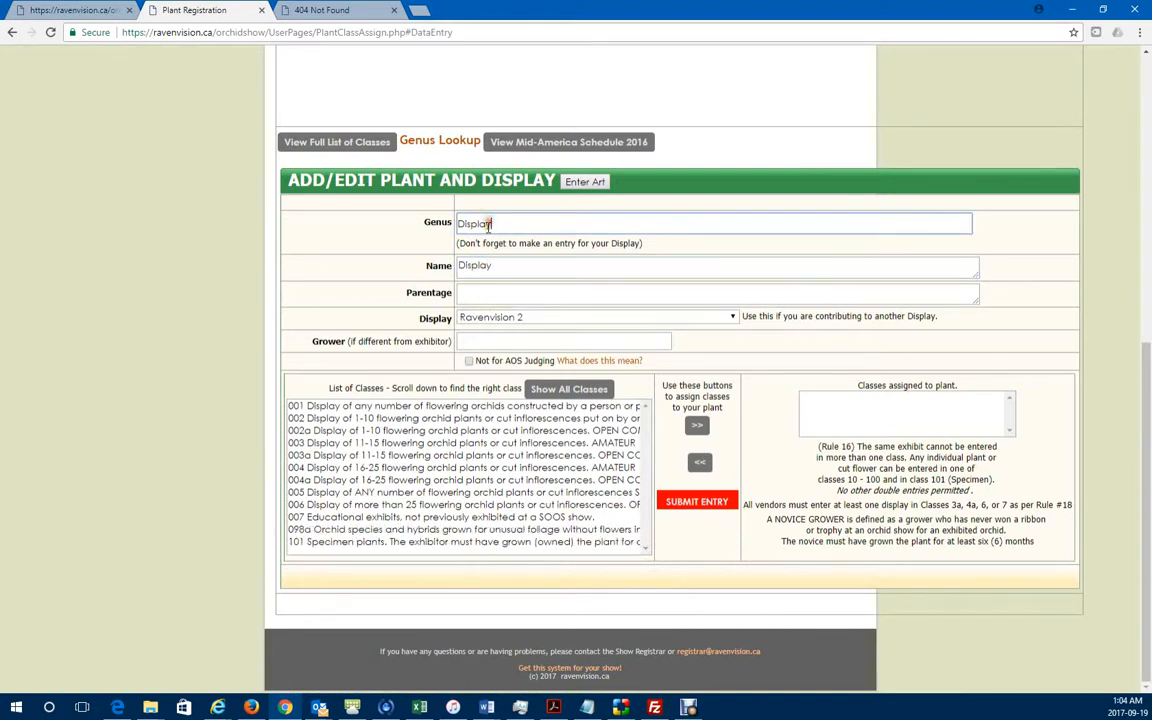
click(484, 265)
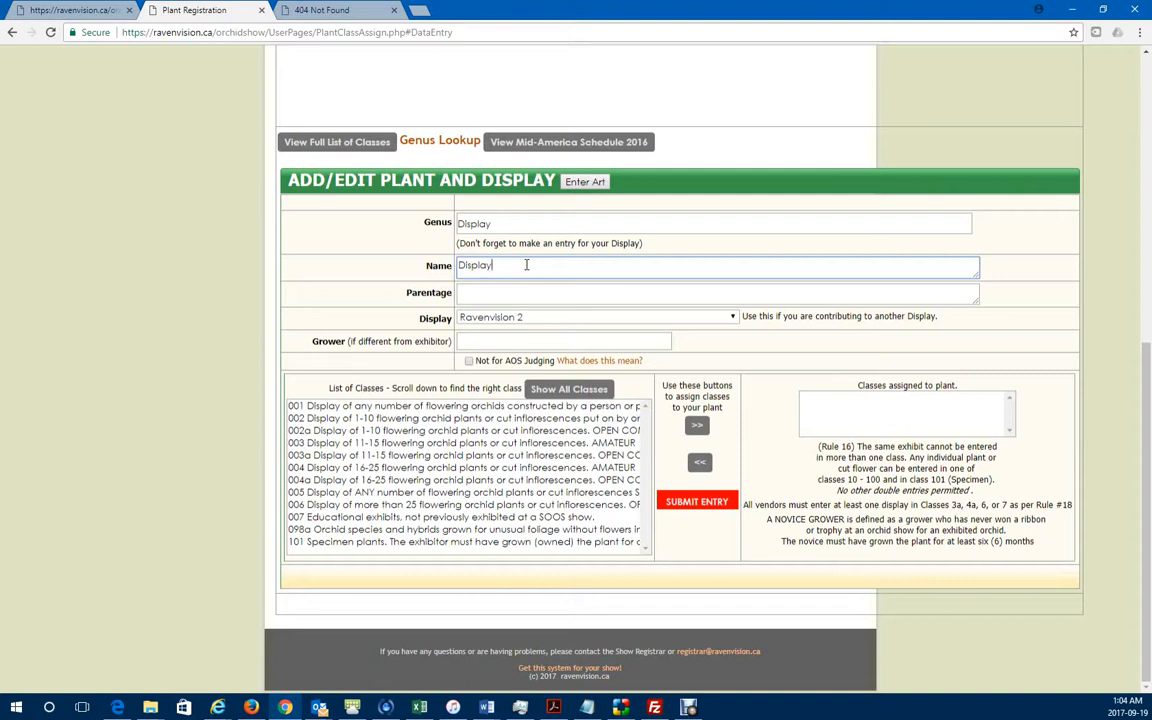
Step: Assign the Display entry to class 002a, Display of 1-10 flowering orchid plants or cut inflorescences, OPEN COMPETITION, and submit the entry
click(534, 222)
click(530, 268)
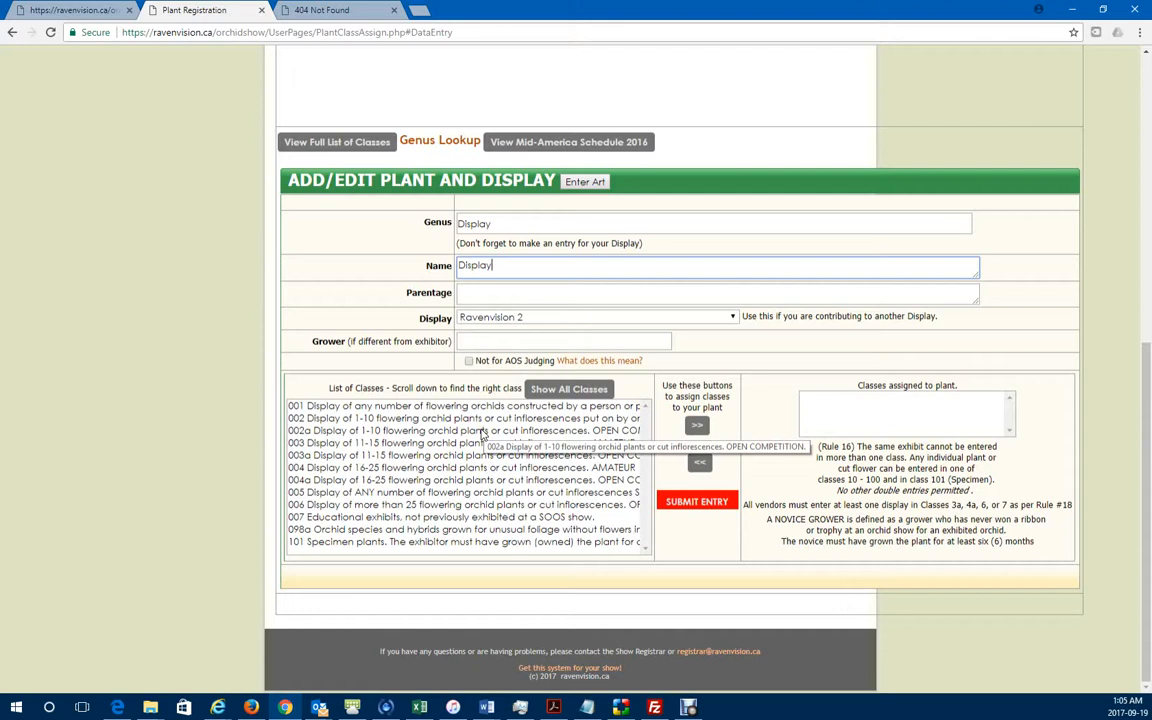
click(481, 433)
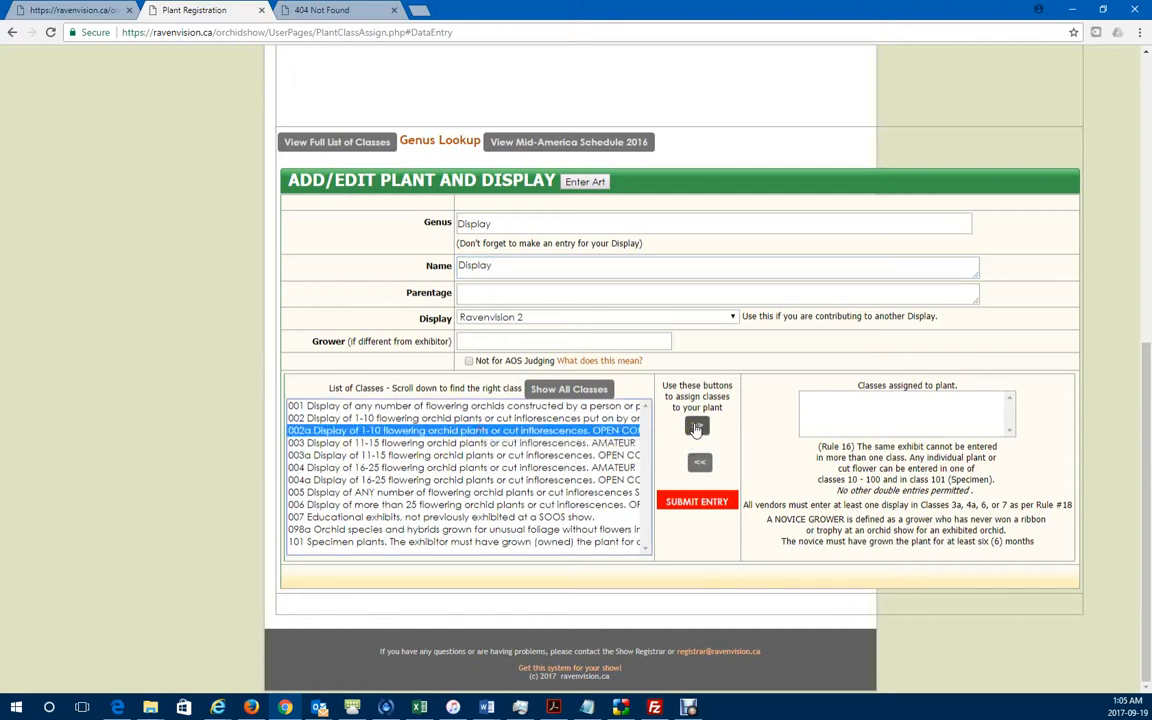
click(697, 427)
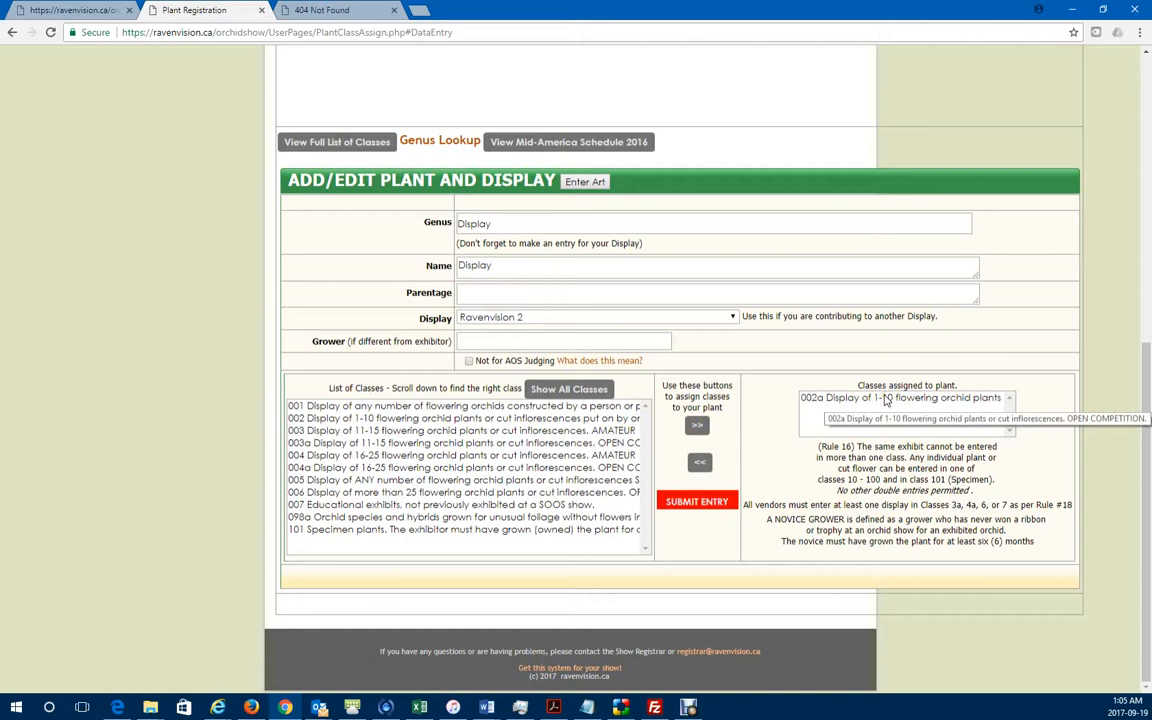
click(700, 500)
Step: Go on to the Confirm Entries stage and review the registered plants with their classes, display and AOS status
scroll(694, 507, down, 3)
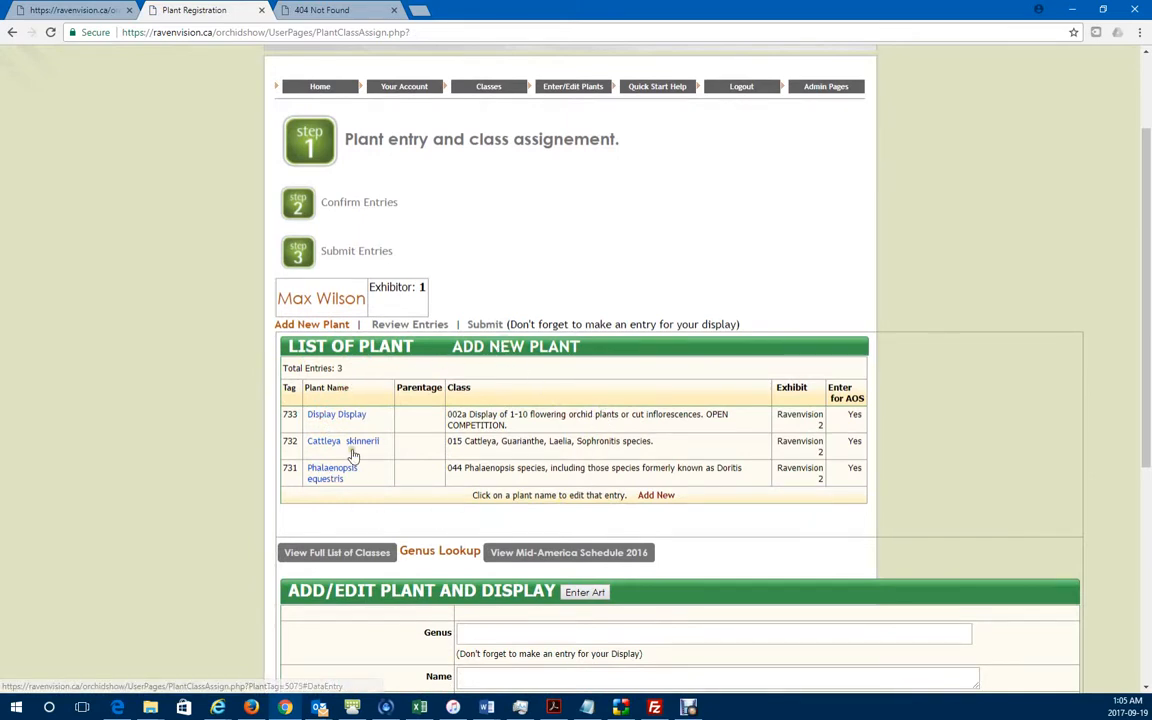
click(354, 208)
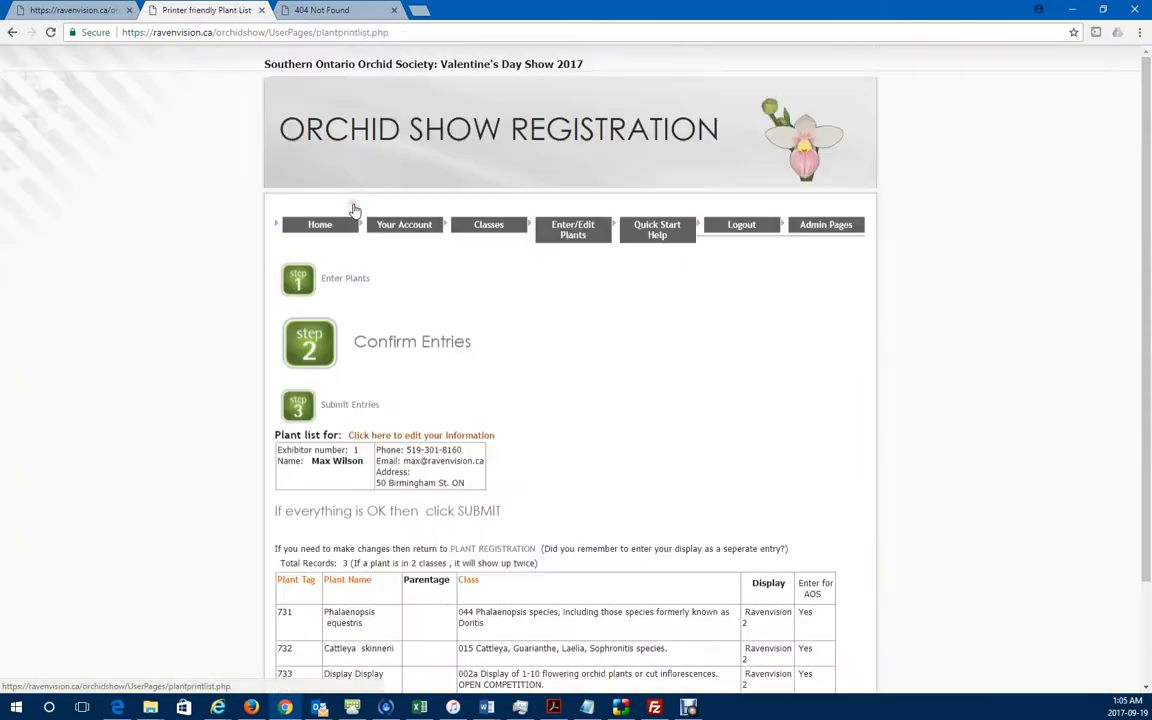
scroll(565, 393, down, 3)
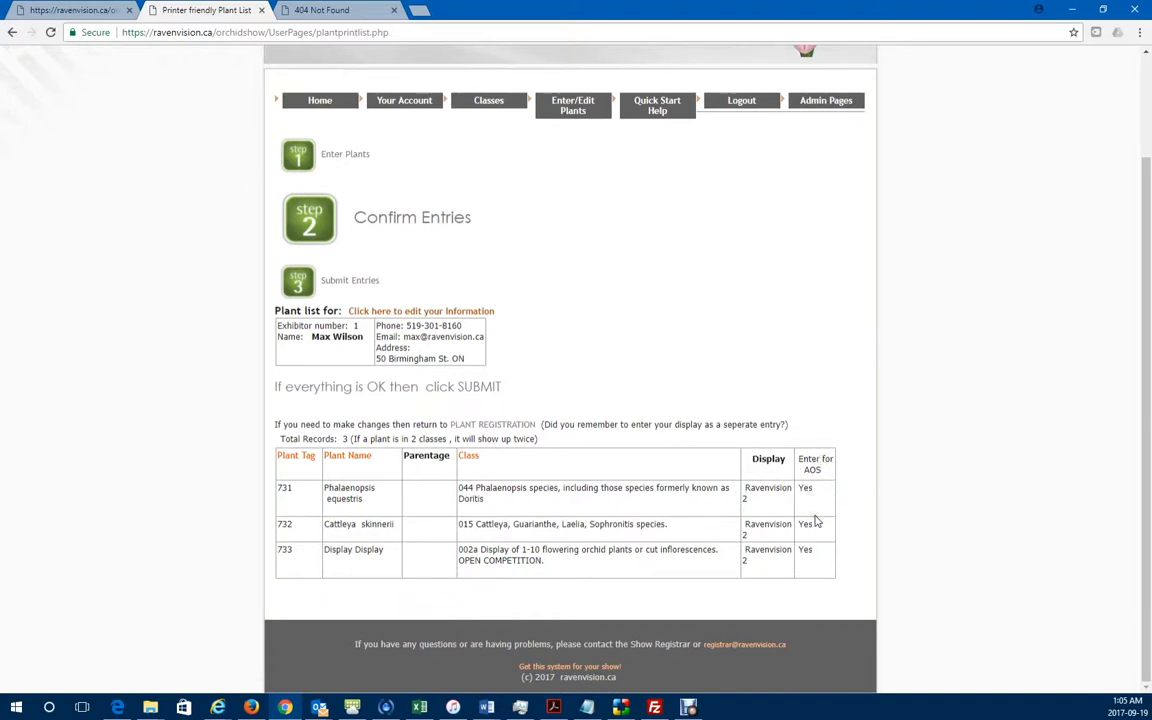
Step: Return to plant entry and reopen the Cattleya skinnerii for editing, keeping Ravenvision 2 as its display
click(330, 156)
scroll(449, 485, down, 2)
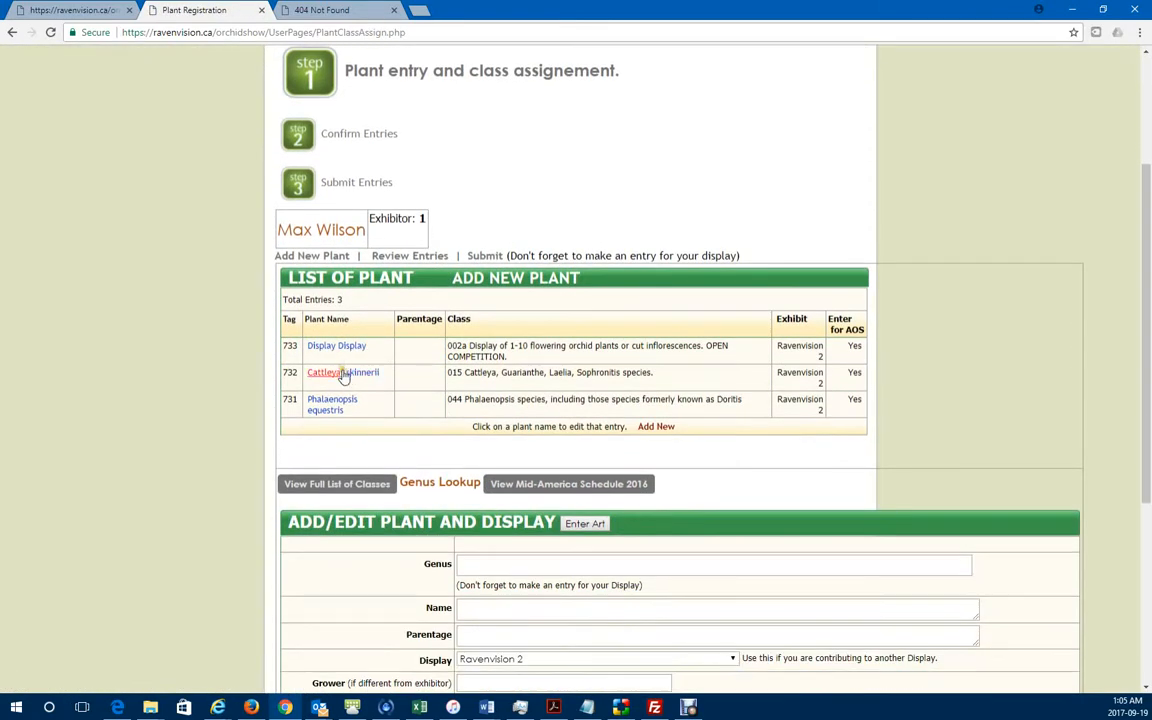
click(331, 374)
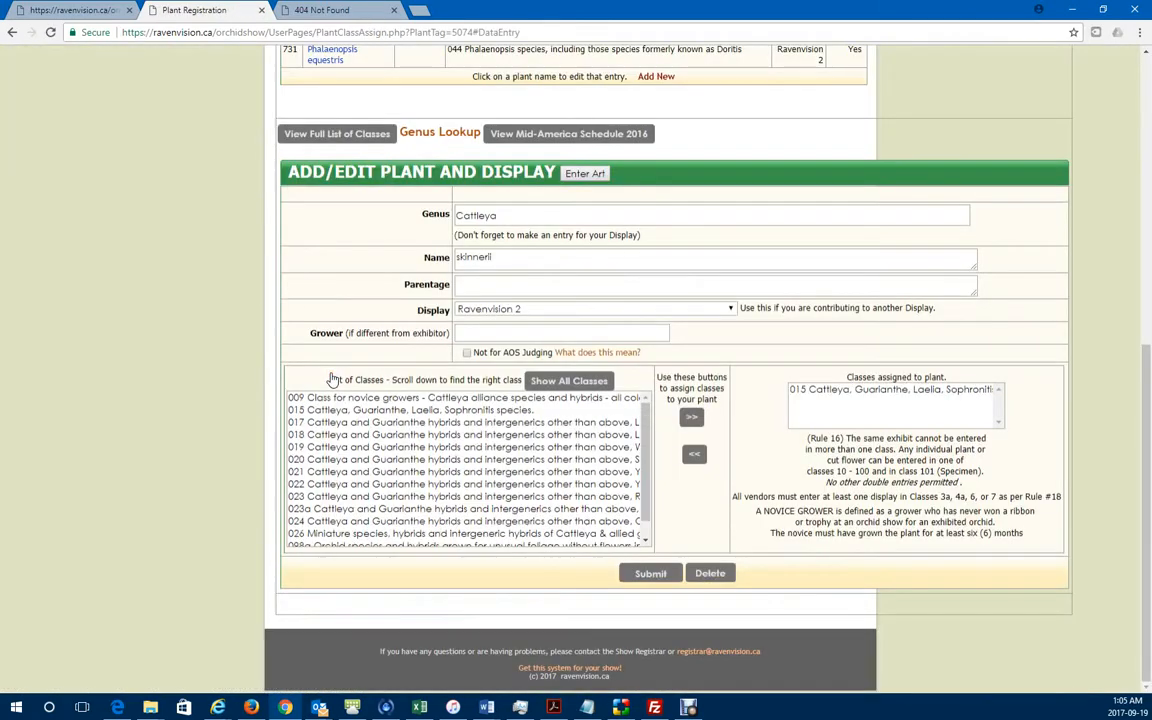
scroll(335, 376, up, 3)
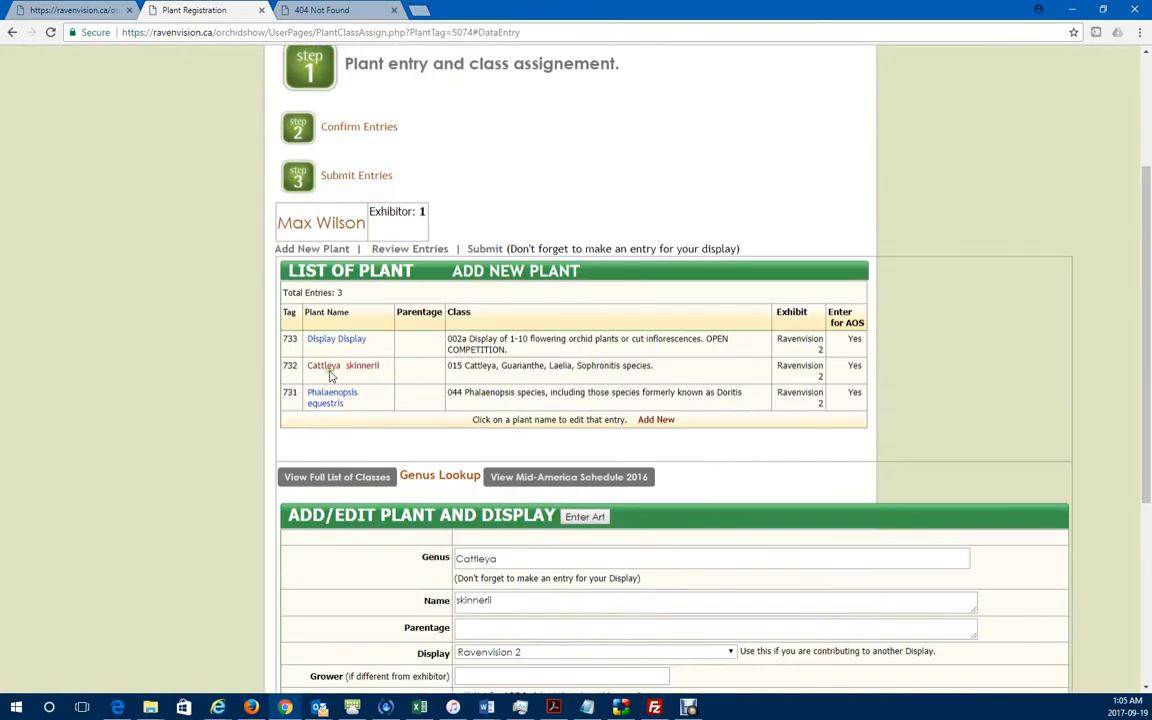
scroll(493, 420, down, 3)
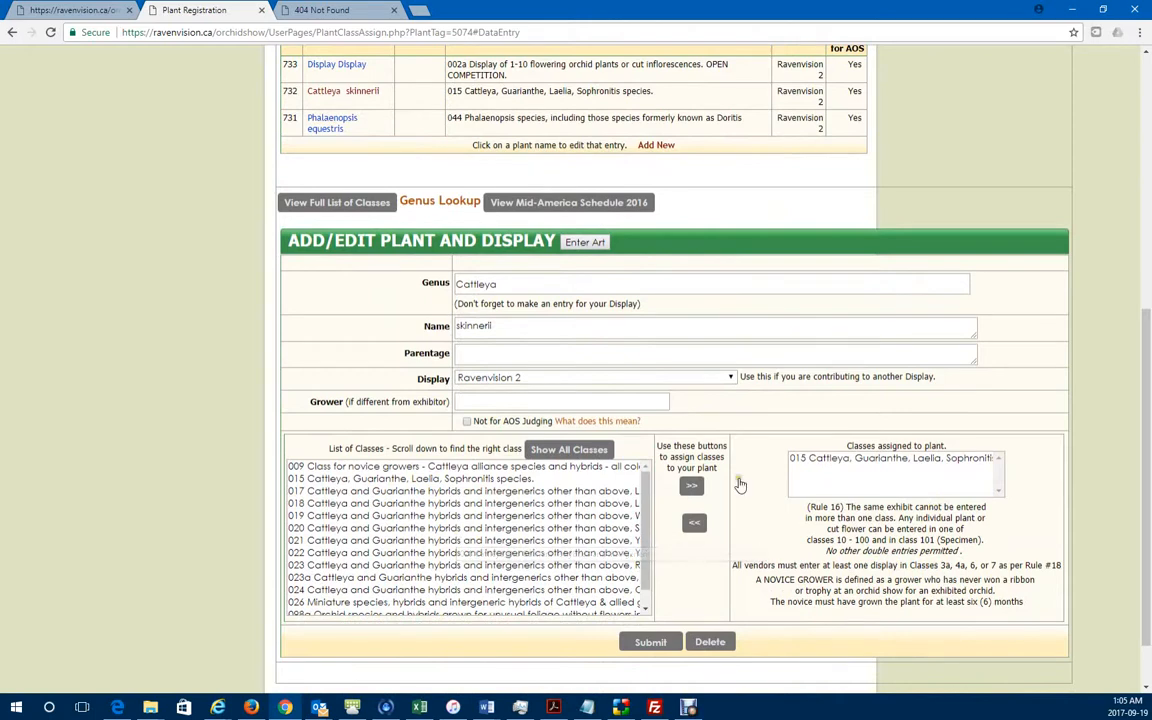
click(497, 380)
click(497, 381)
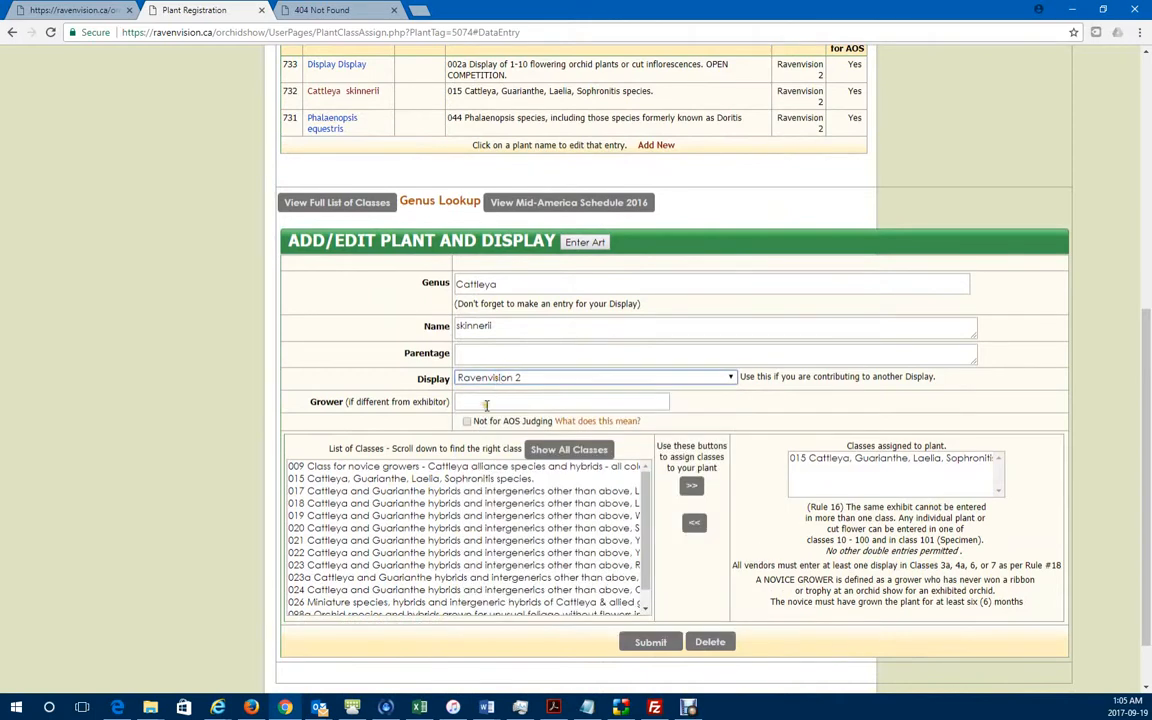
Step: Read what Not for AOS Judging means, then submit the Cattleya skinnerii with that option enabled
click(568, 422)
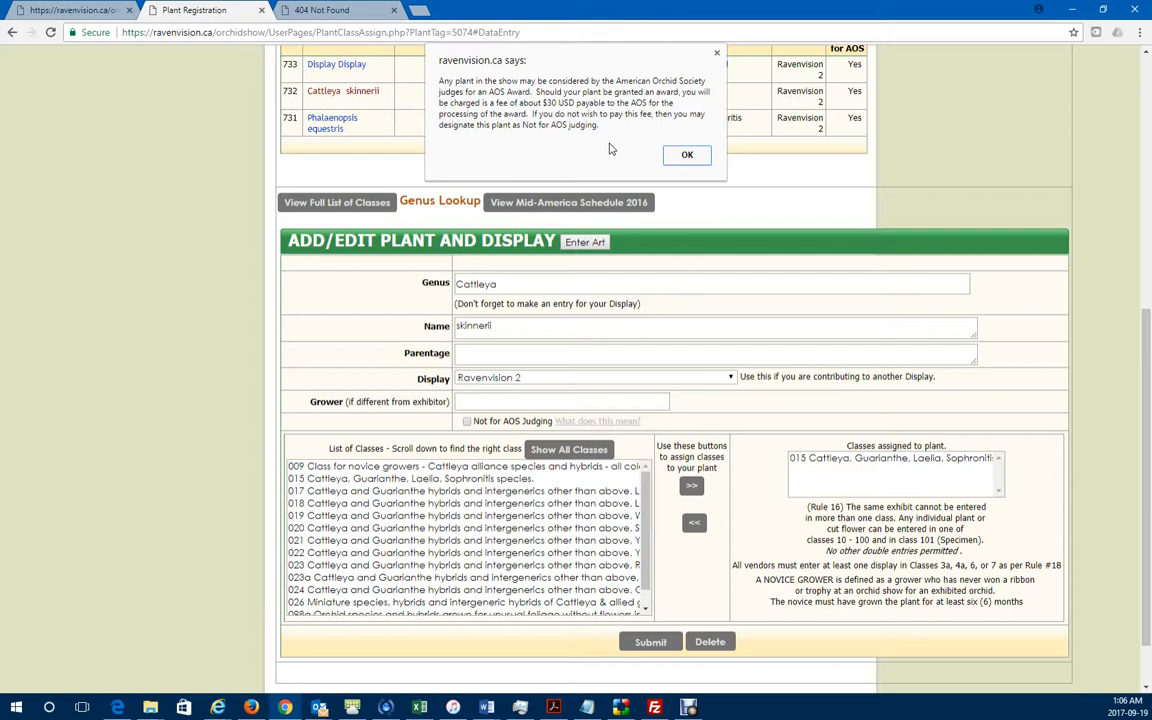
click(686, 157)
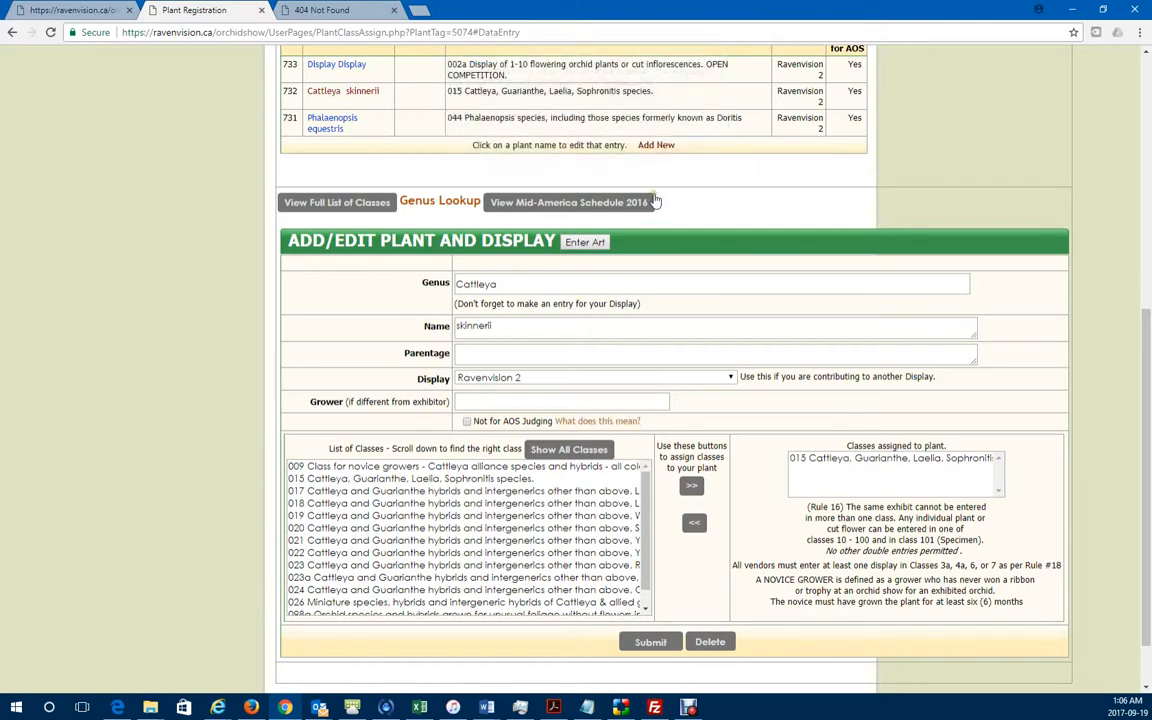
click(467, 422)
click(650, 642)
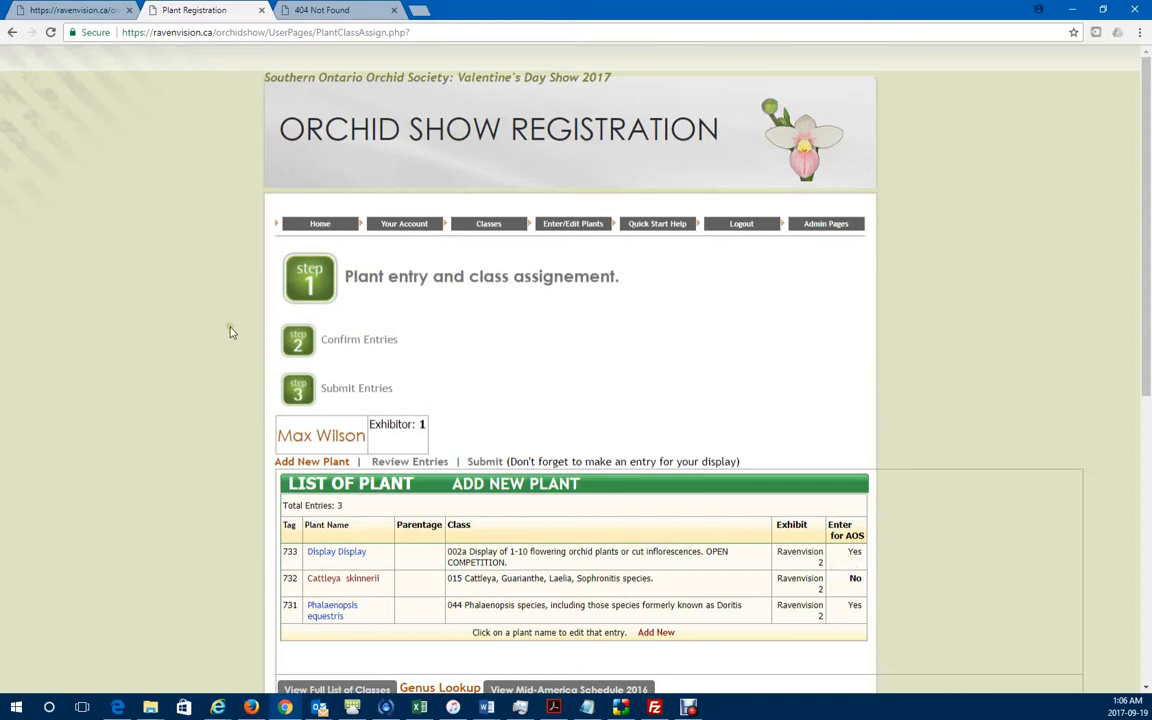
Step: Review the updated plant list in the Confirm Entries stage and submit the entries to the show
click(298, 340)
scroll(450, 380, down, 3)
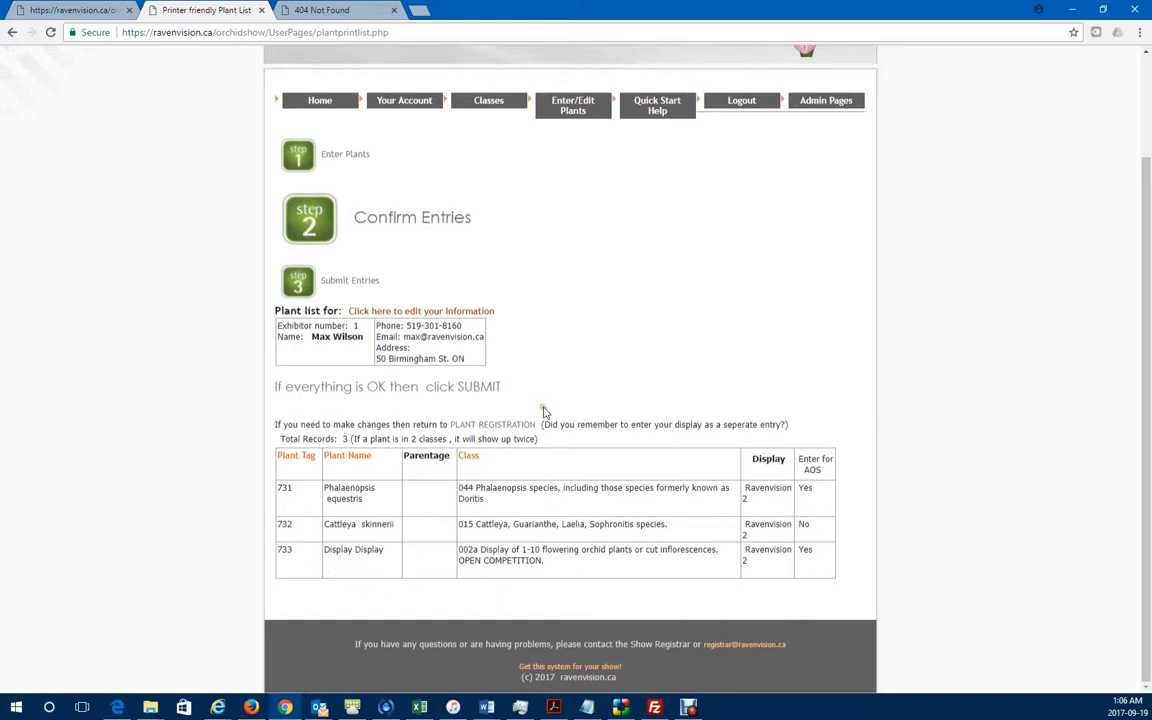
click(302, 280)
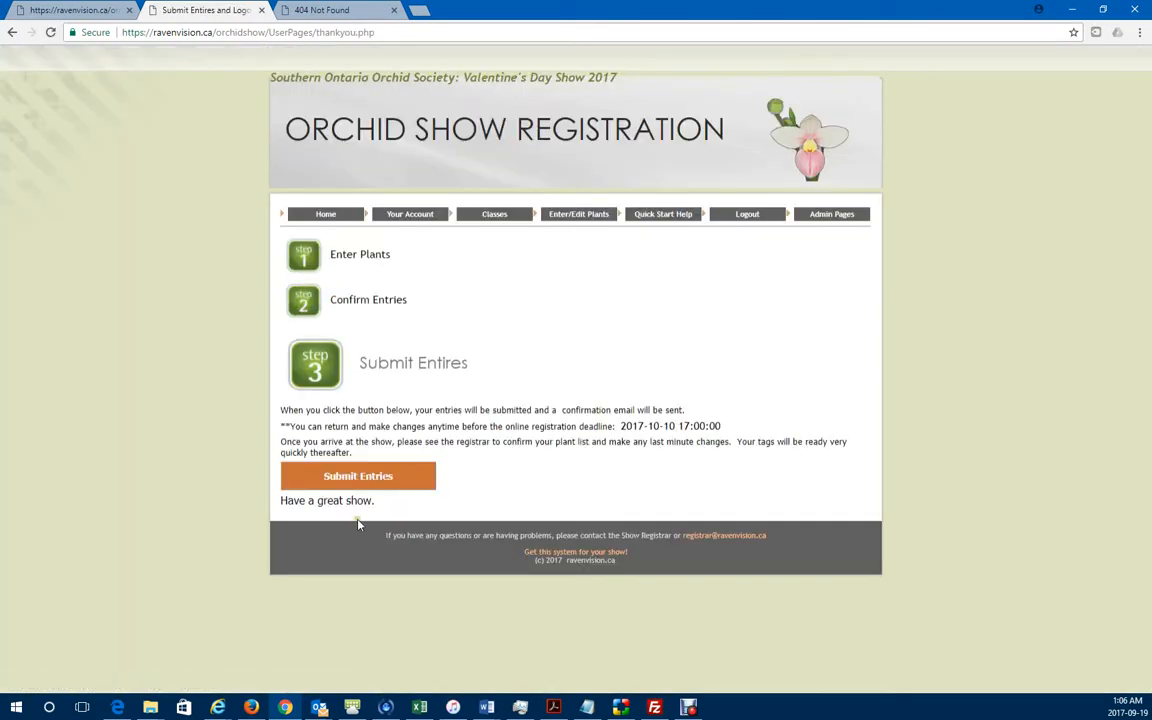
click(361, 477)
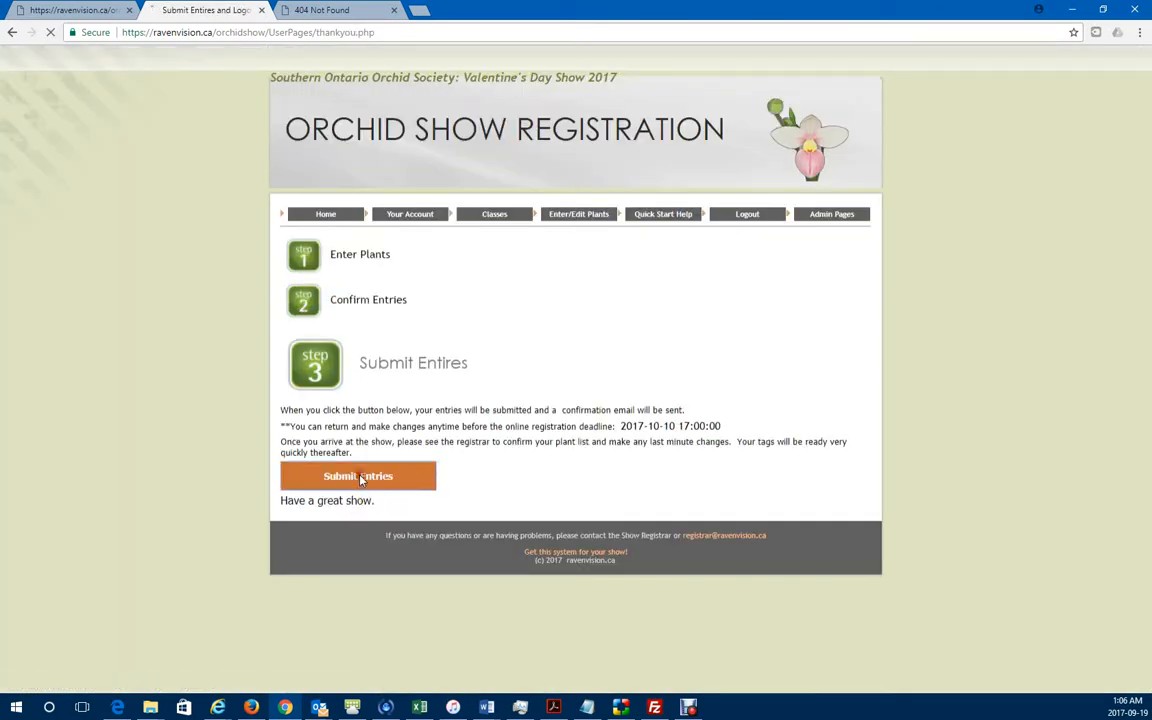